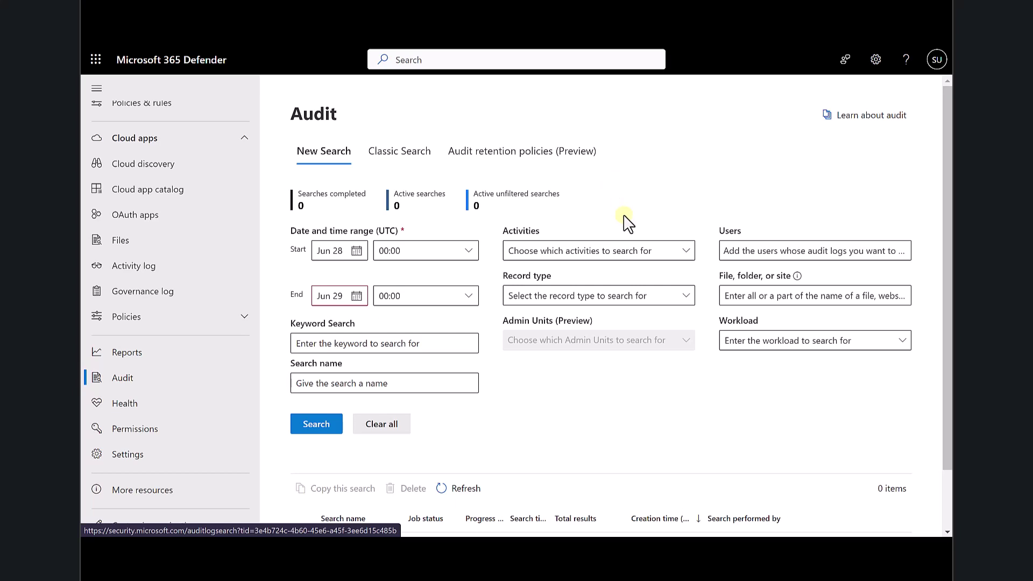
Step: Examine the activities that can be filtered in the new audit search and the search results list, selecting no activity
left_click(629, 249)
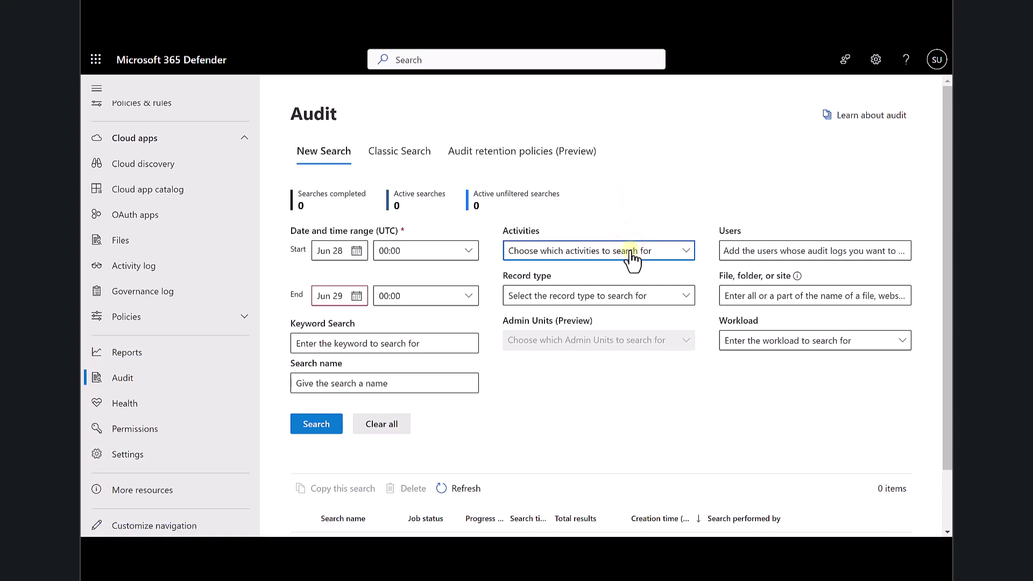
left_click(629, 249)
left_click(686, 251)
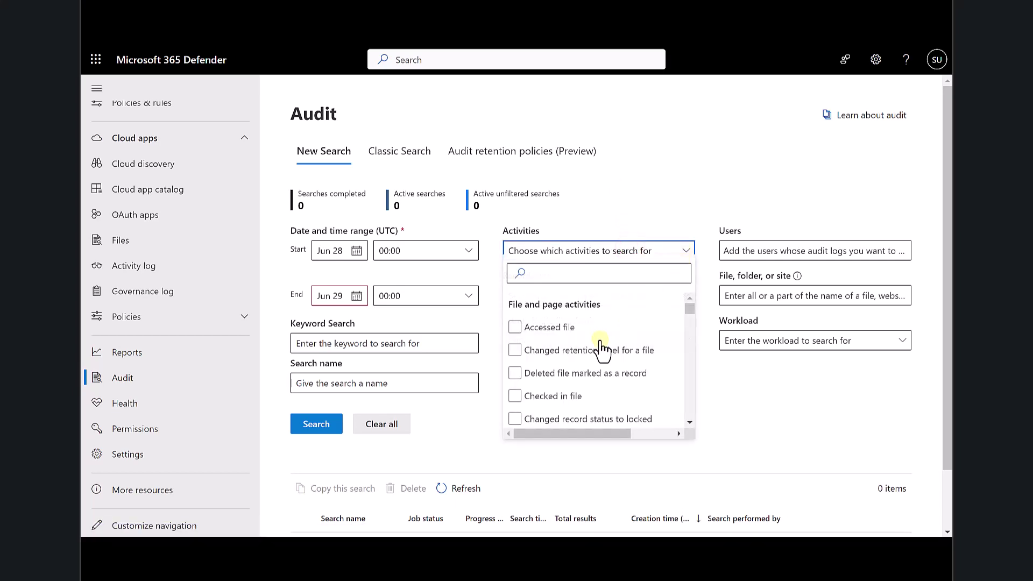
scroll(600, 346, "down", 5)
scroll(601, 347, "down", 10)
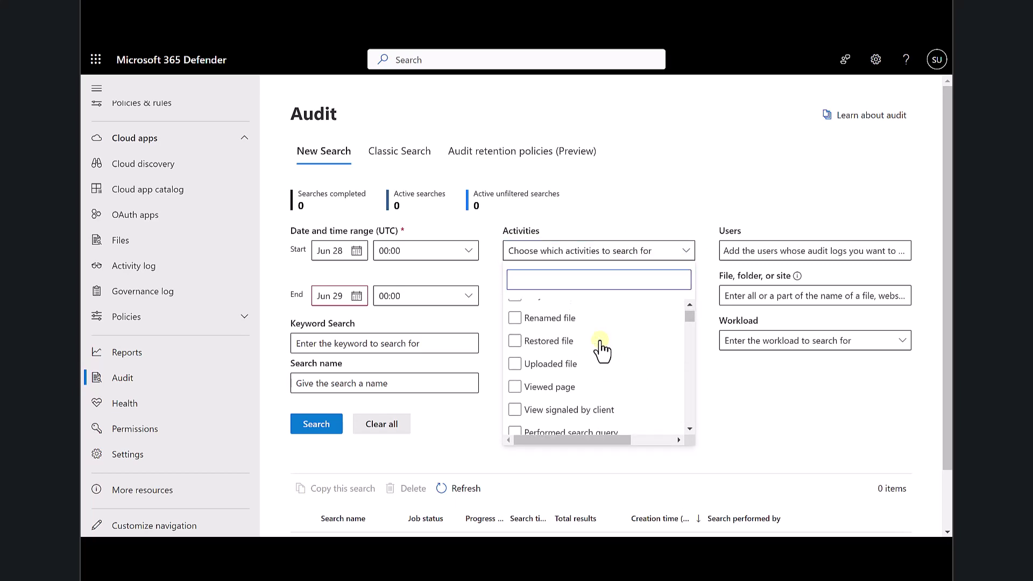
left_click(625, 190)
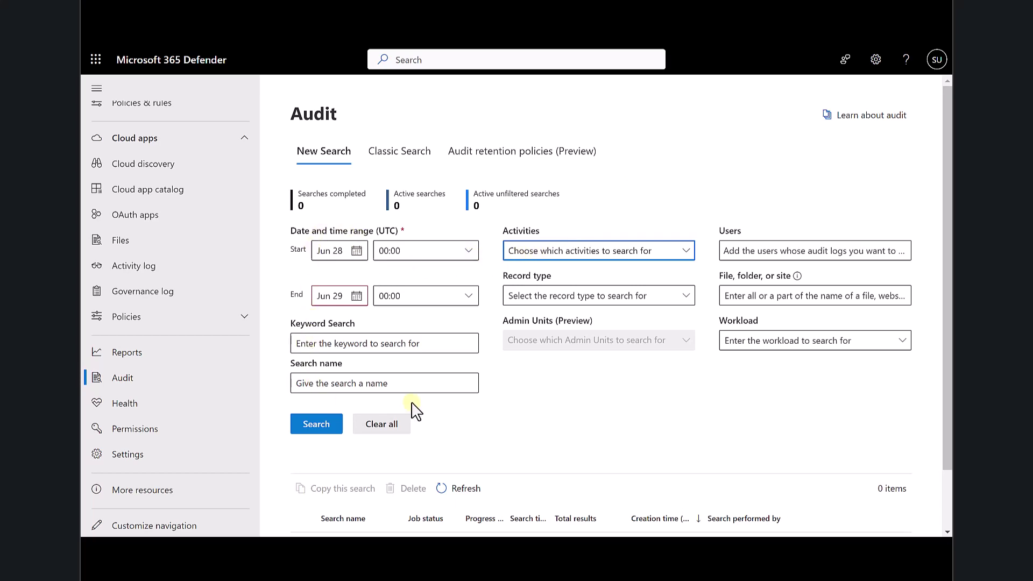
scroll(565, 411, "down", 1)
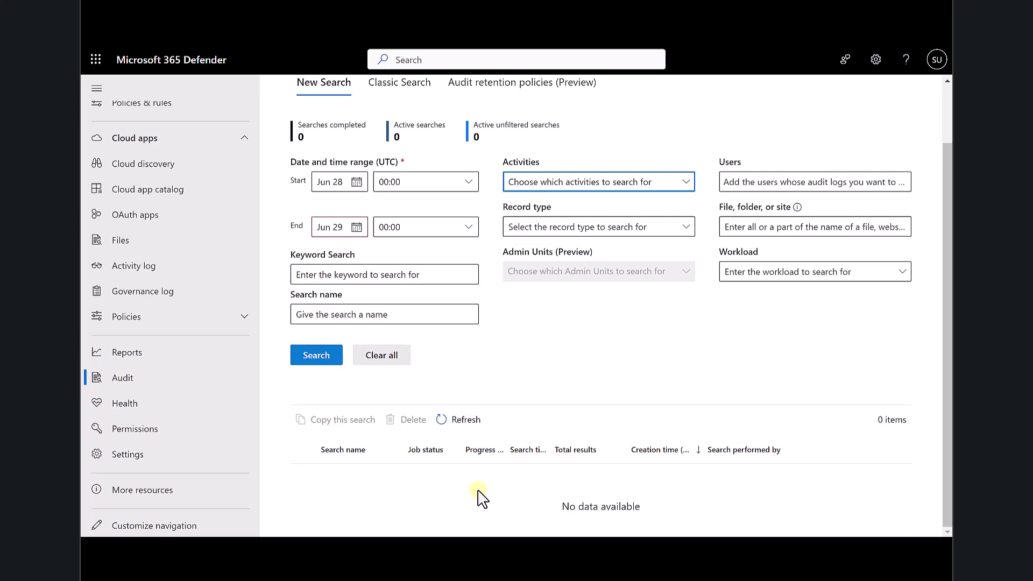
scroll(527, 411, "up", 1)
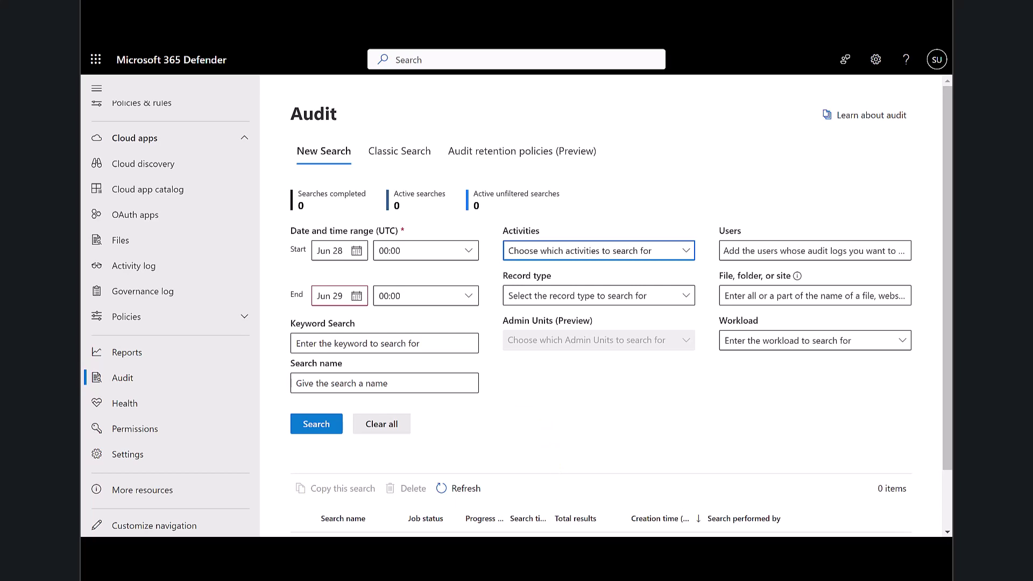
Step: Switch to PowerShell ISE and run script lines 1-2 to store all mailboxes with their audit properties in $mailboxes
mouse_move(557, 457)
left_click(546, 476)
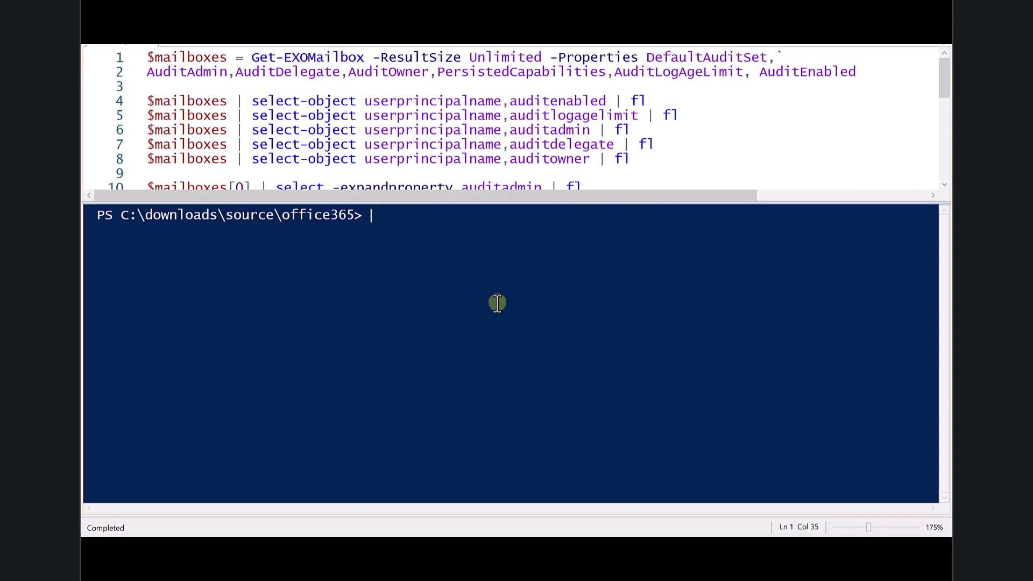
left_click_drag(872, 74, 140, 64)
key("F8")
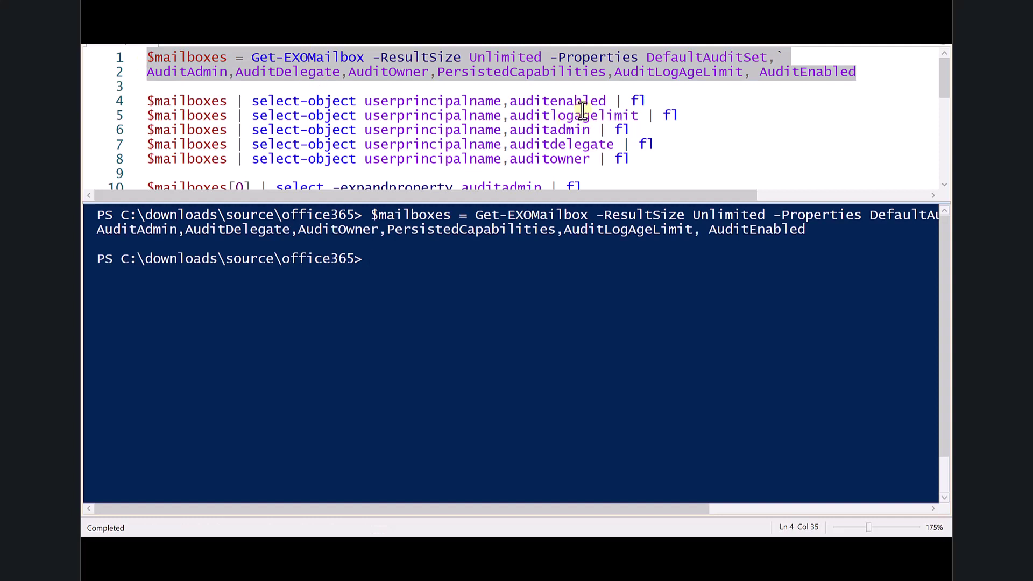
Step: Run script lines 4 and 5 to list auditenabled and auditlogagelimit for every mailbox
left_click(550, 102)
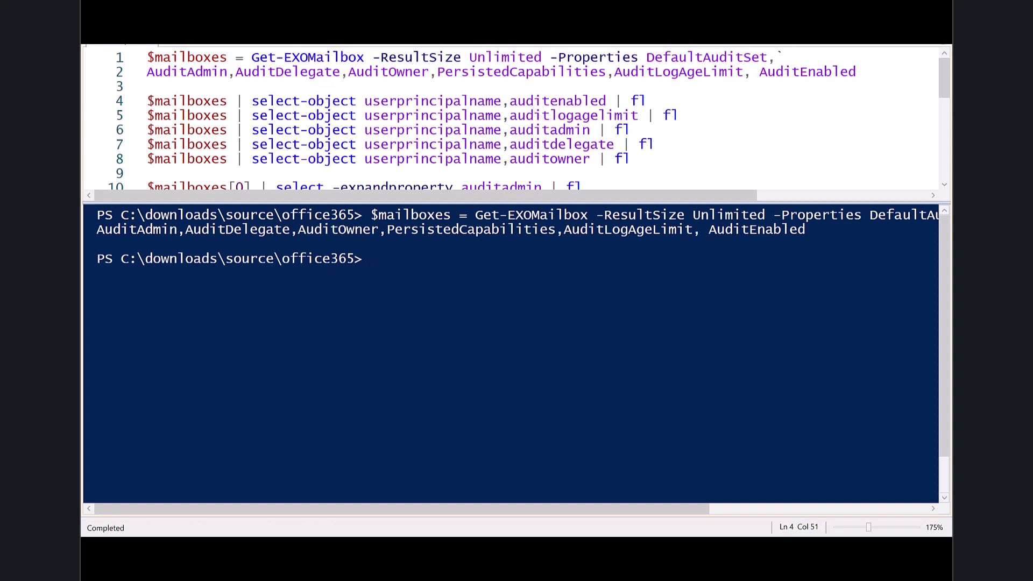
key("F8")
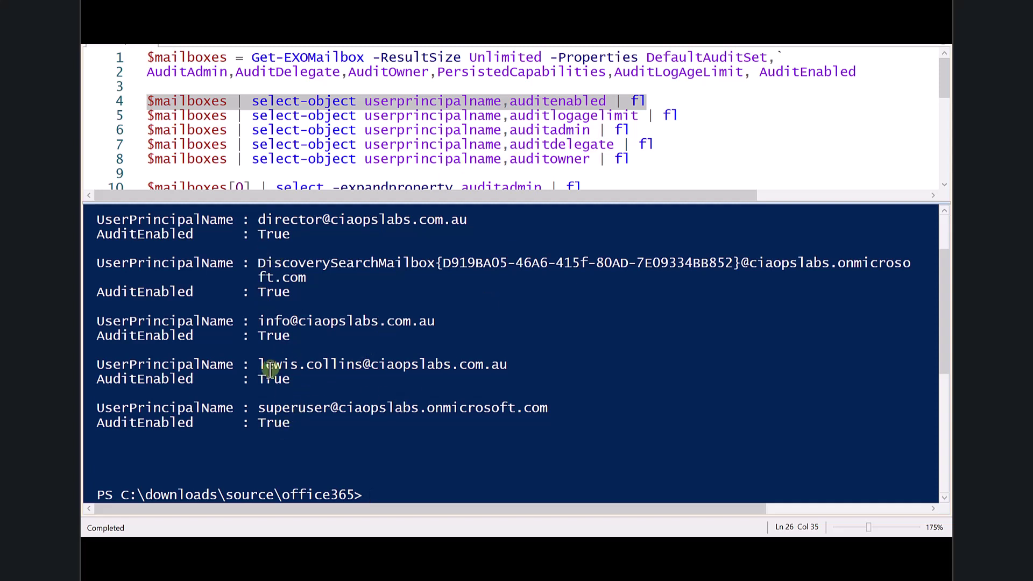
left_click(403, 116)
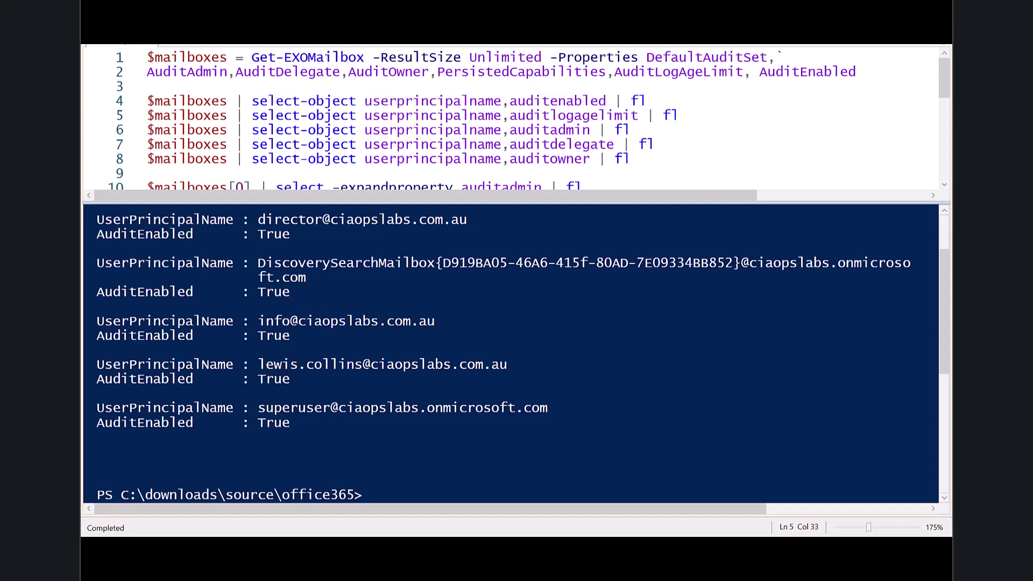
key("F8")
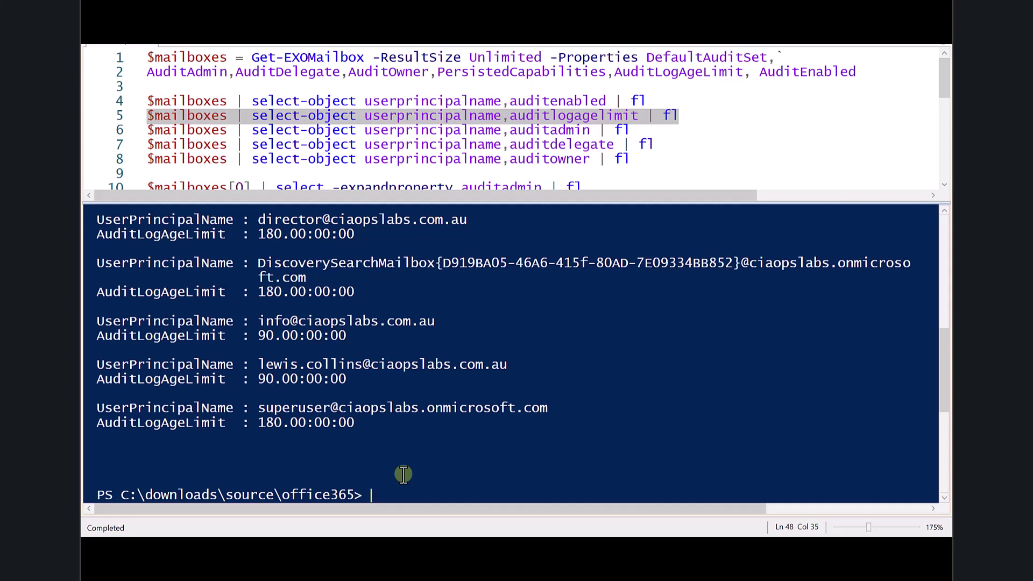
Step: Run script lines 6 and 7 to list the auditadmin and auditdelegate actions for every mailbox
left_click(407, 131)
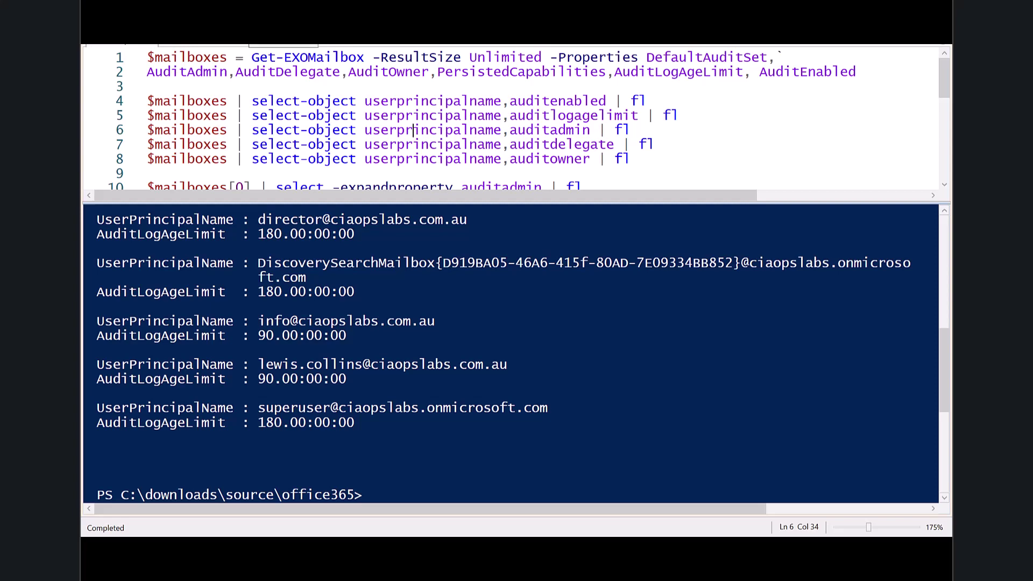
key("F8")
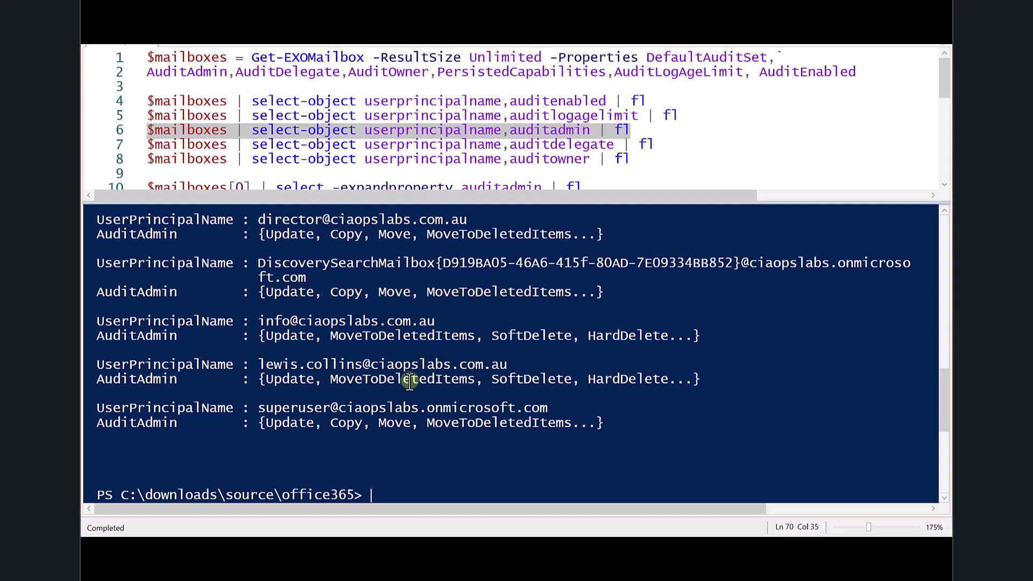
left_click(458, 150)
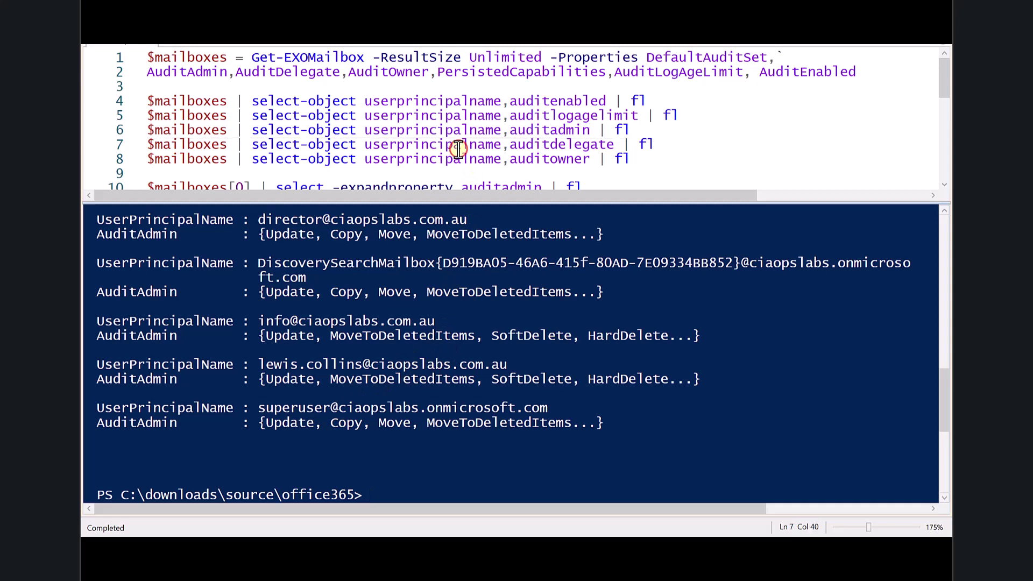
key("Home")
key("shift+End")
key("F8")
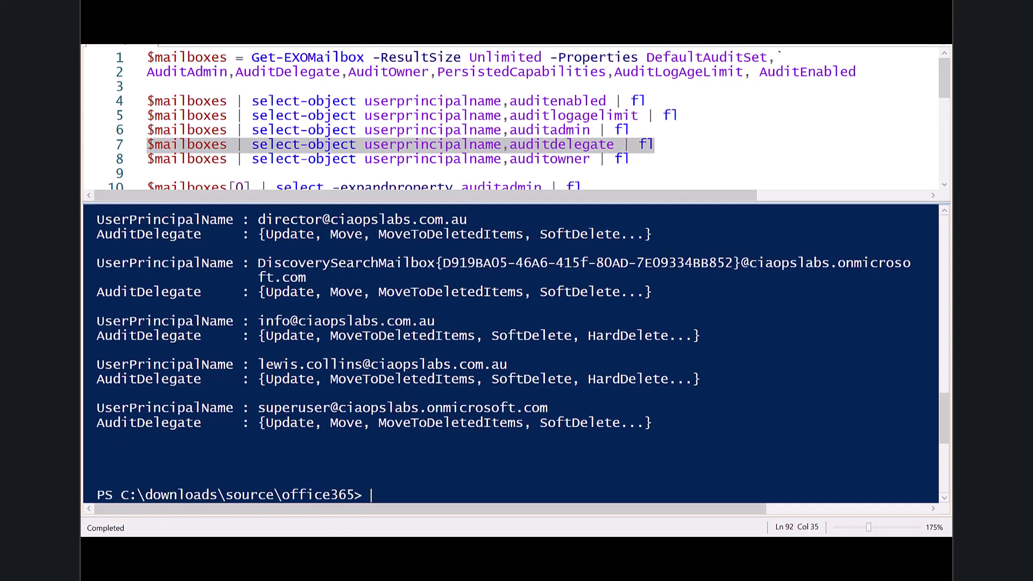
Step: Run script line 8 to list the auditowner actions for every mailbox
left_click(404, 160)
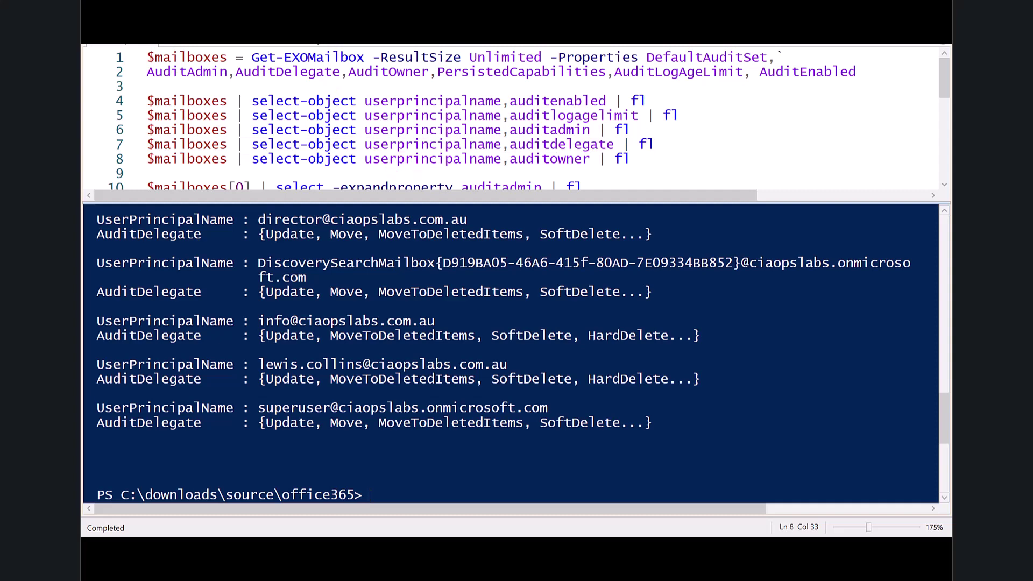
key("Home")
key("shift+End")
key("F8")
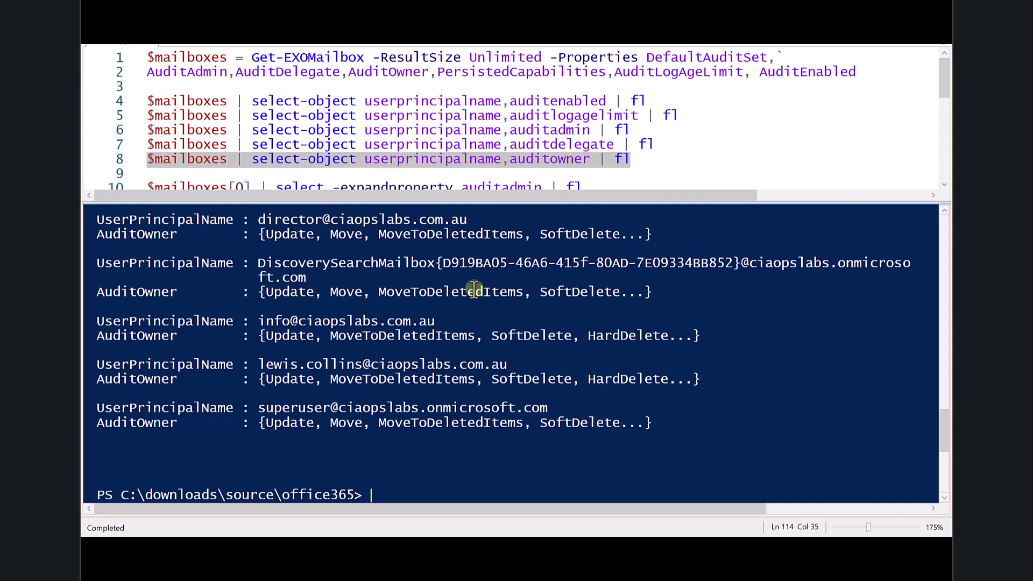
Step: Run script line 10 to expand the auditadmin property of the first mailbox, $mailboxes[0]
scroll(473, 130, "down", 1)
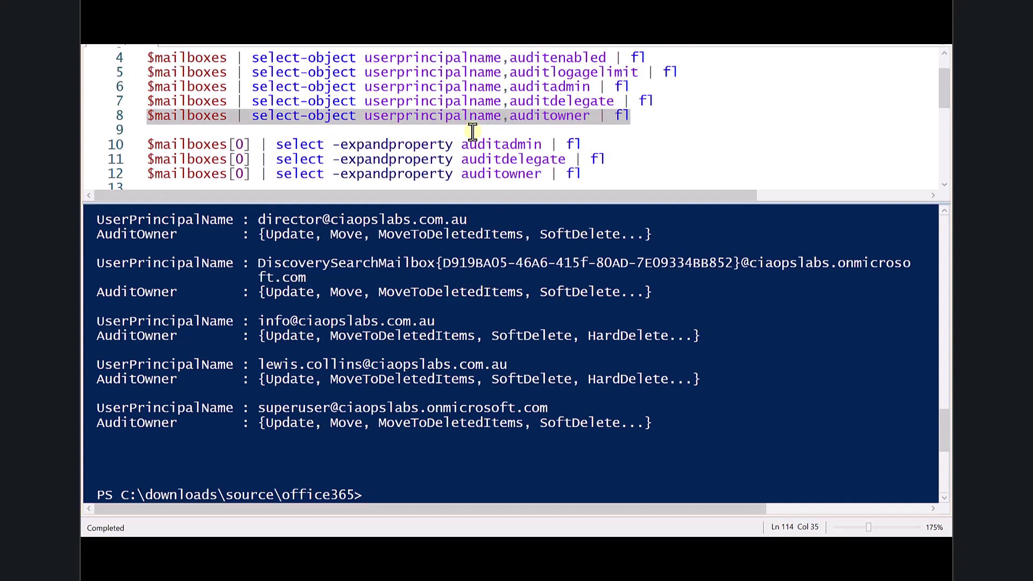
scroll(472, 131, "down", 1)
left_click(404, 104)
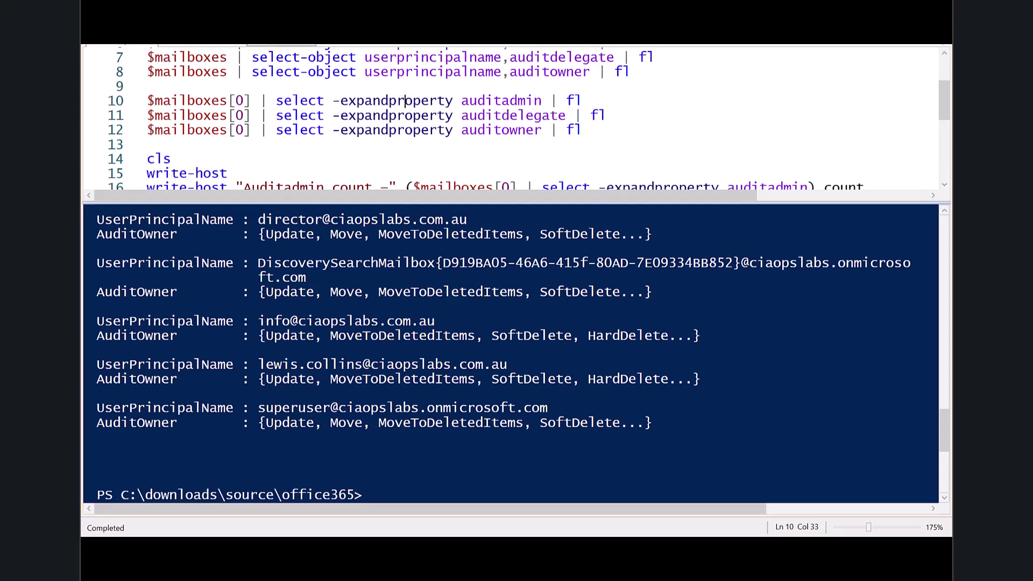
key("F8")
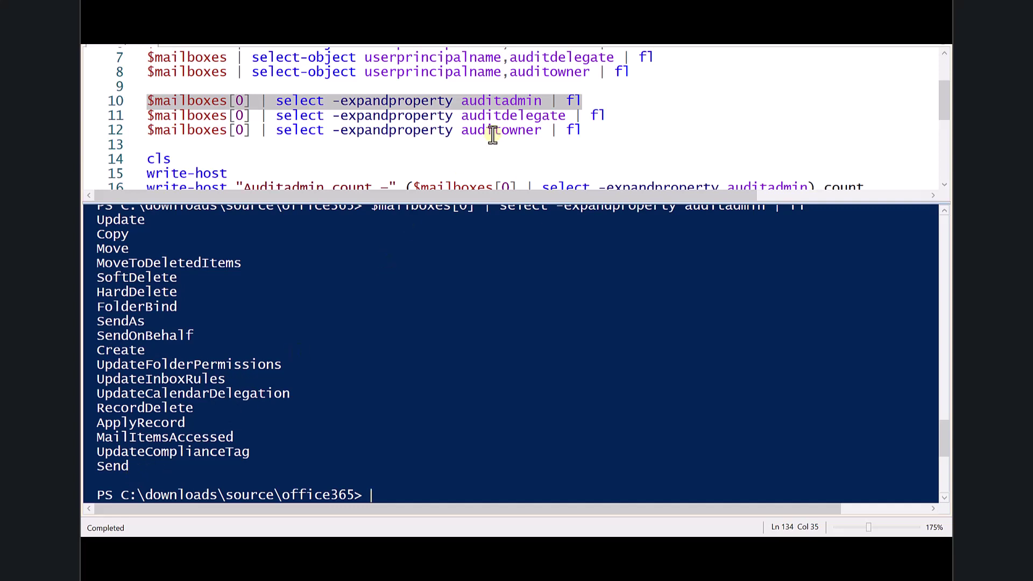
Step: Run script lines 11 and 12 to expand the auditdelegate and auditowner properties of $mailboxes[0]
left_click(494, 116)
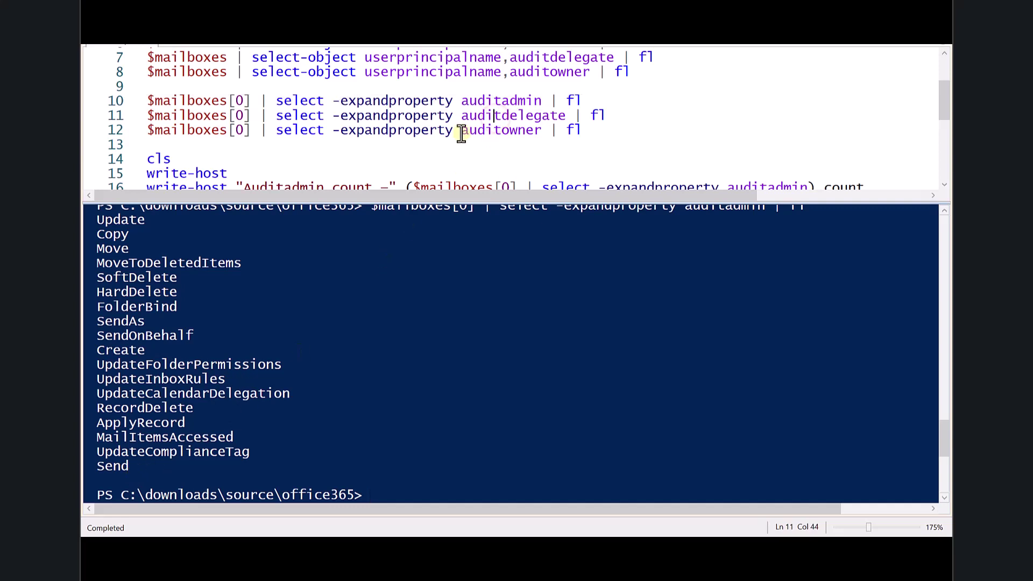
key("F8")
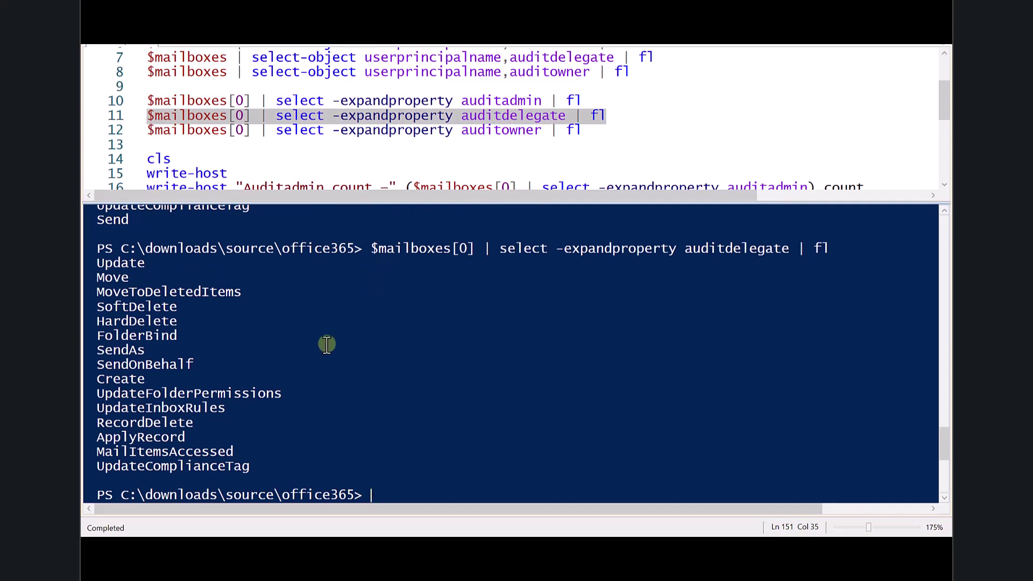
left_click(474, 132)
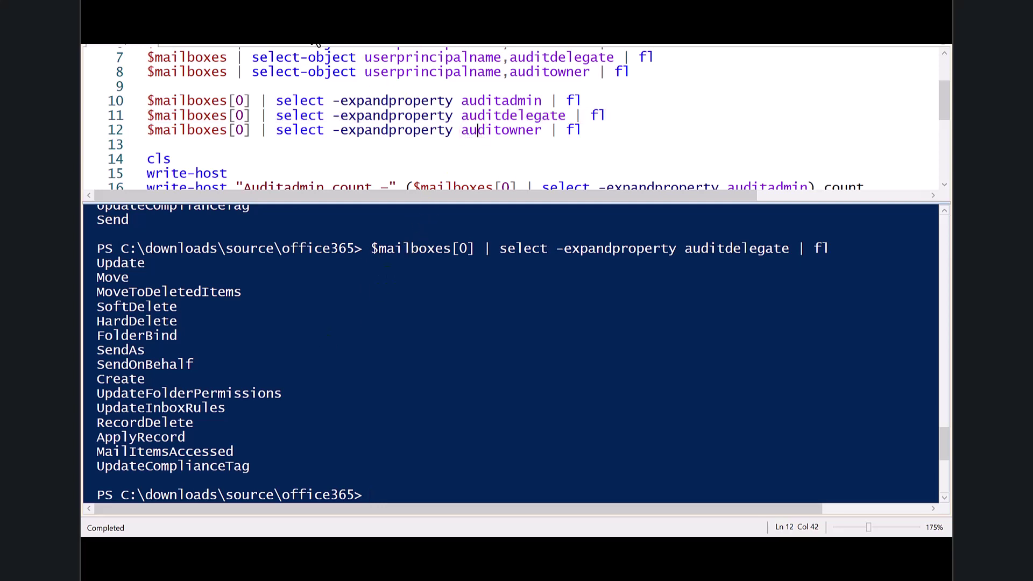
key("F8")
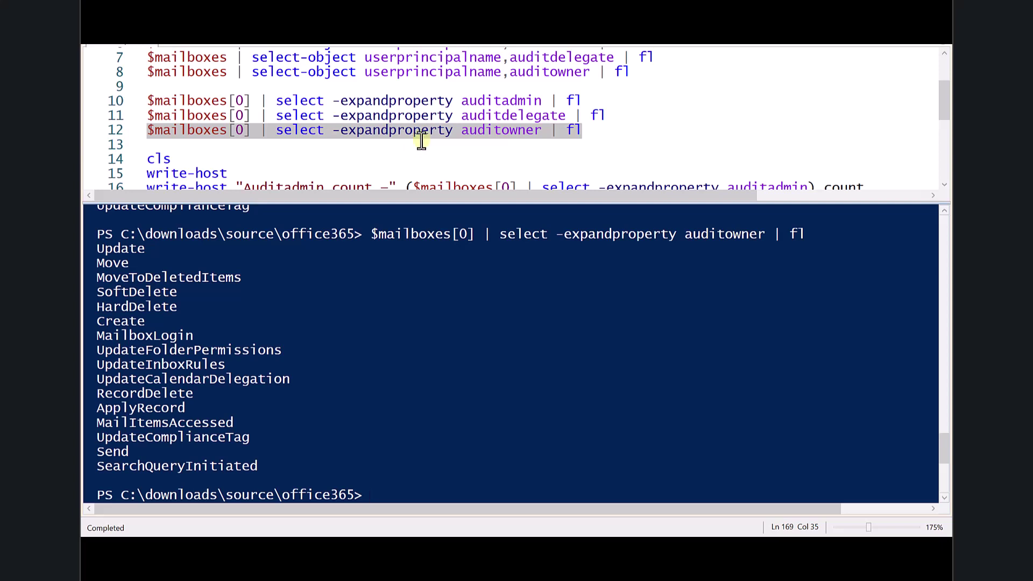
Step: Run script lines 14-19 to clear the console and print the auditadmin, auditdelegate and auditowner counts for the first mailbox
scroll(422, 141, "down", 1)
scroll(421, 141, "down", 1)
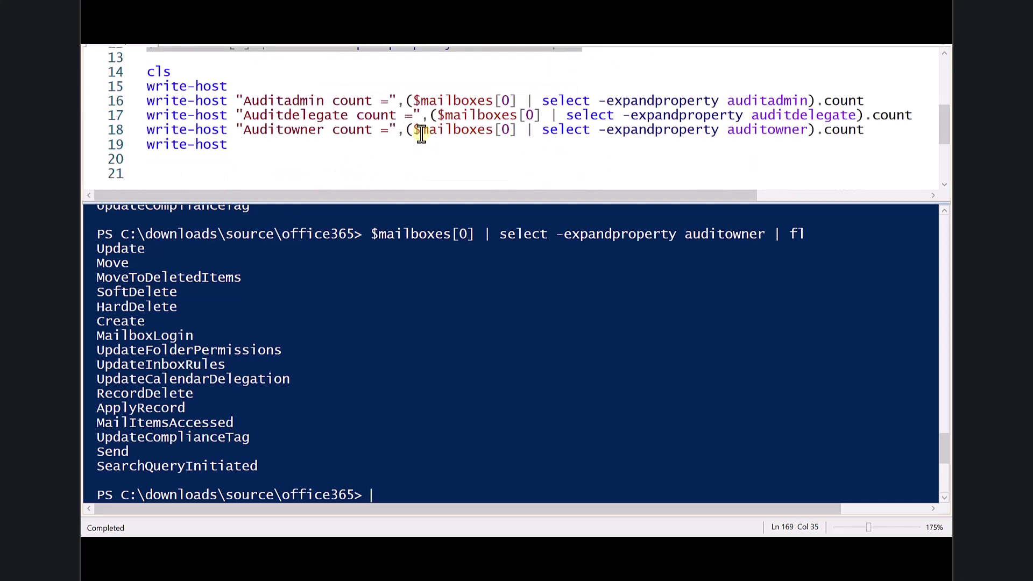
left_click_drag(242, 151, 147, 73)
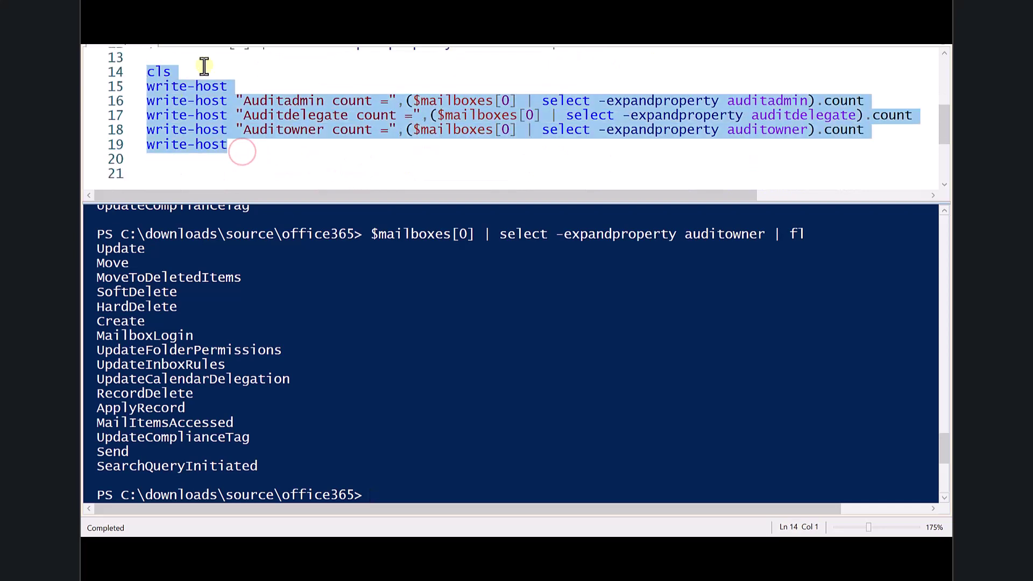
key("F8")
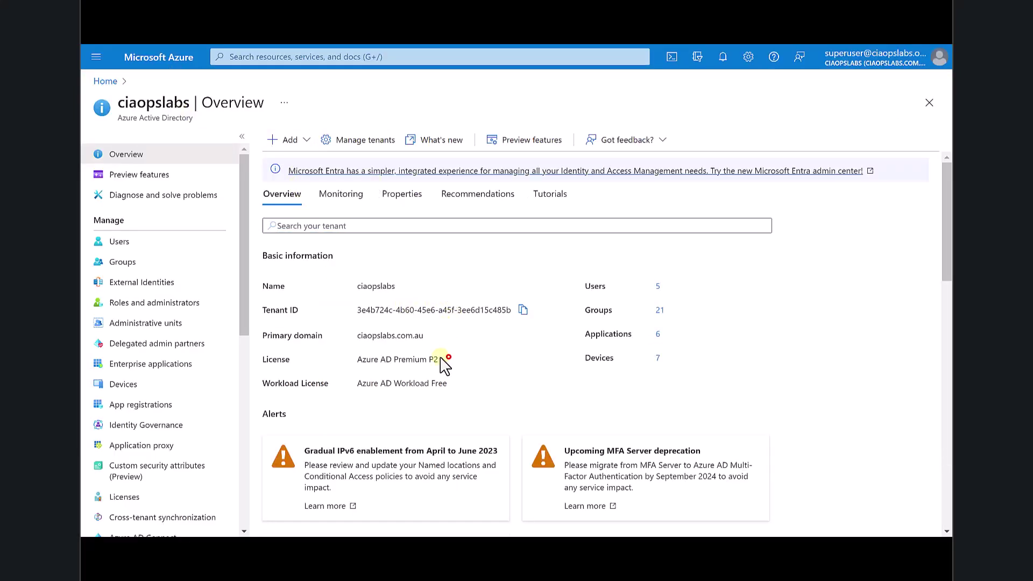
Step: Highlight the tenant's license on the Azure Active Directory overview in the Azure portal, and open the sign-in logs
left_click_drag(441, 359, 356, 361)
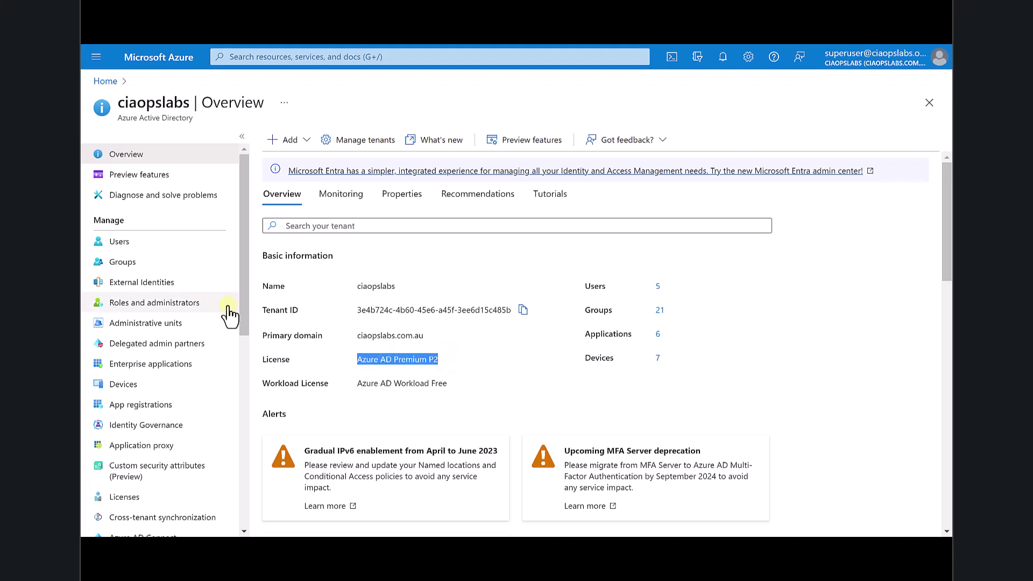
scroll(215, 392, "down", 5)
scroll(213, 386, "down", 3)
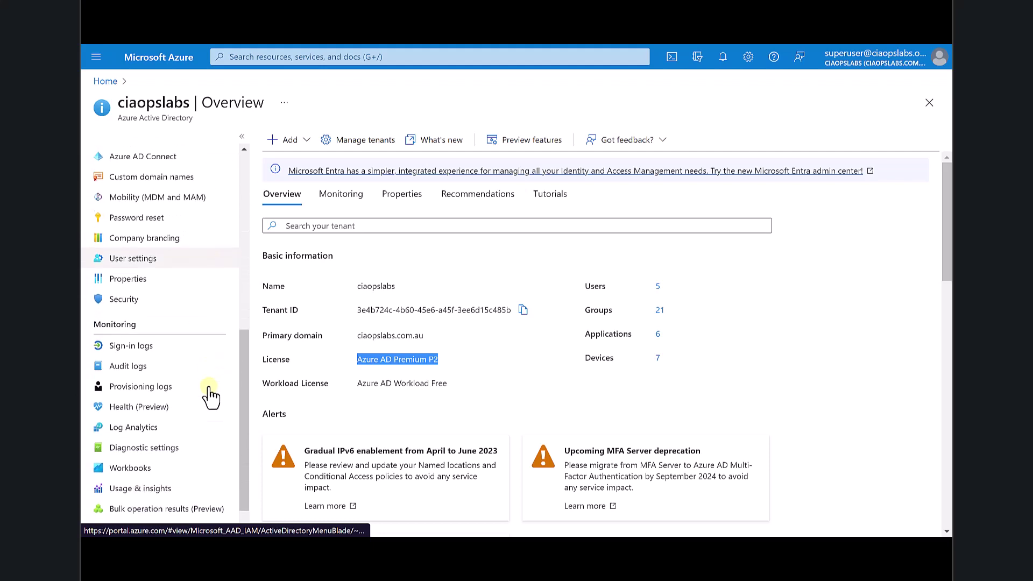
left_click(137, 346)
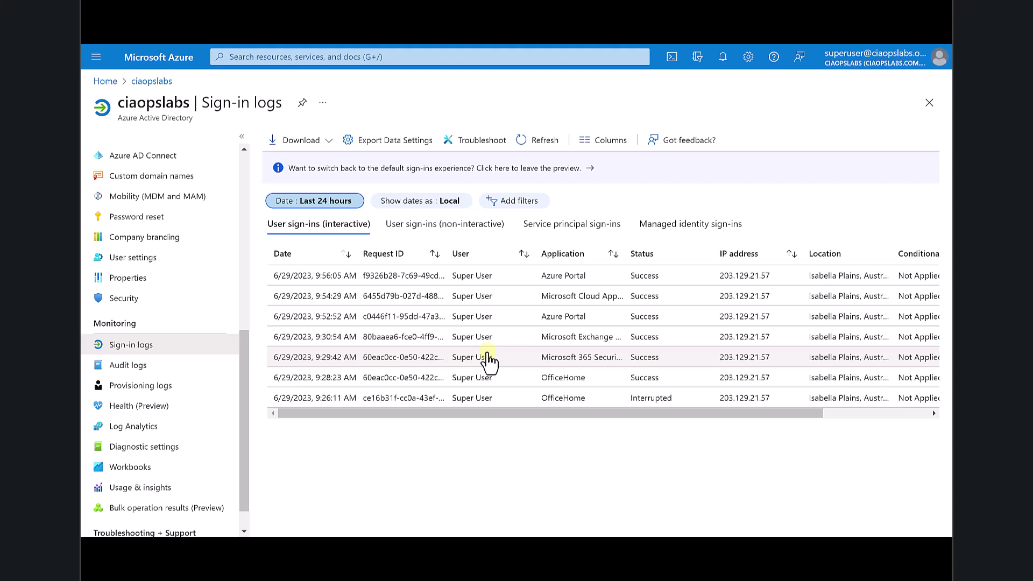
Step: Review the date range options for the sign-in logs, including Last 1 month and Last 7 days, without applying a new range
left_click(333, 200)
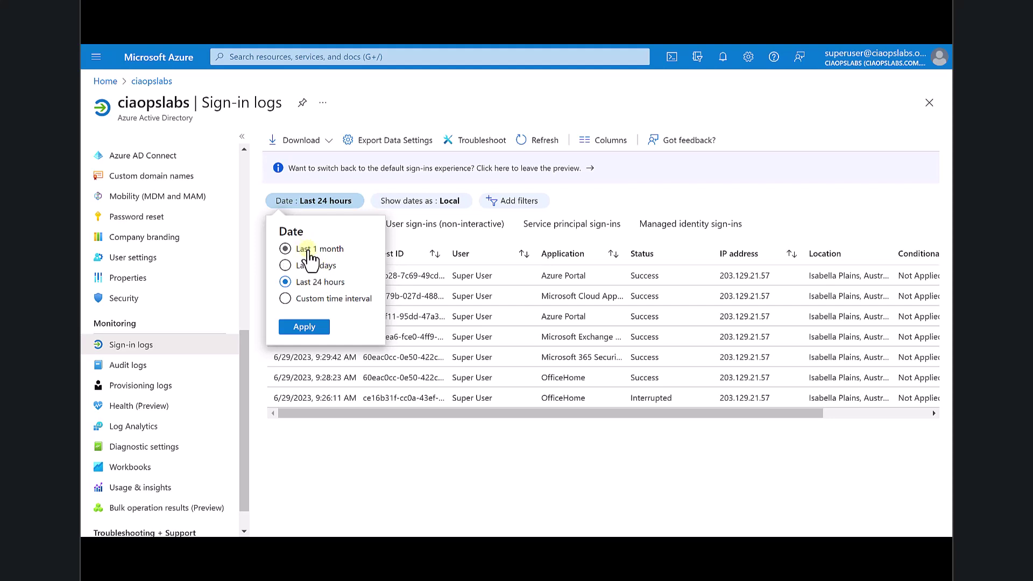
left_click(613, 204)
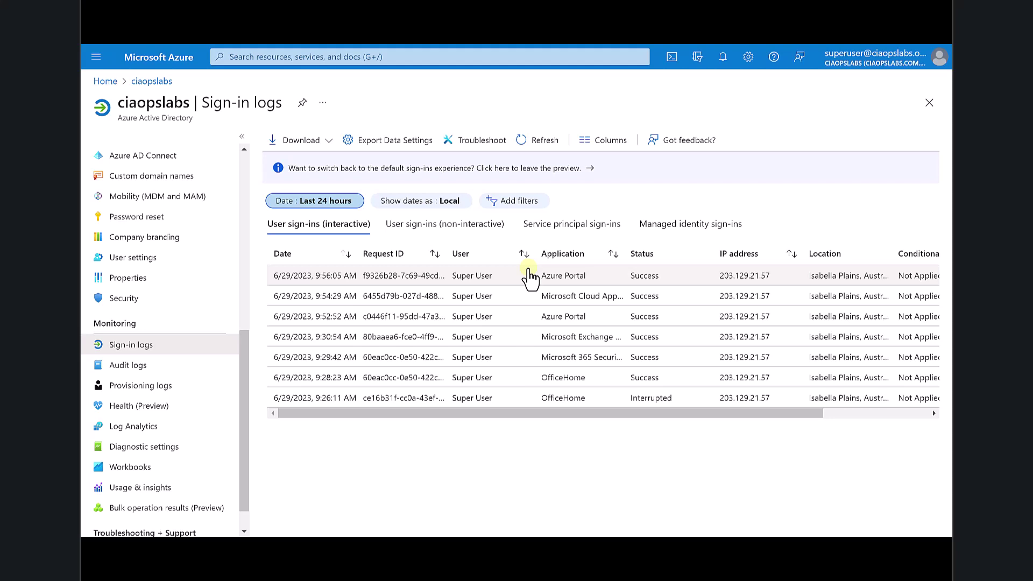
left_click(334, 204)
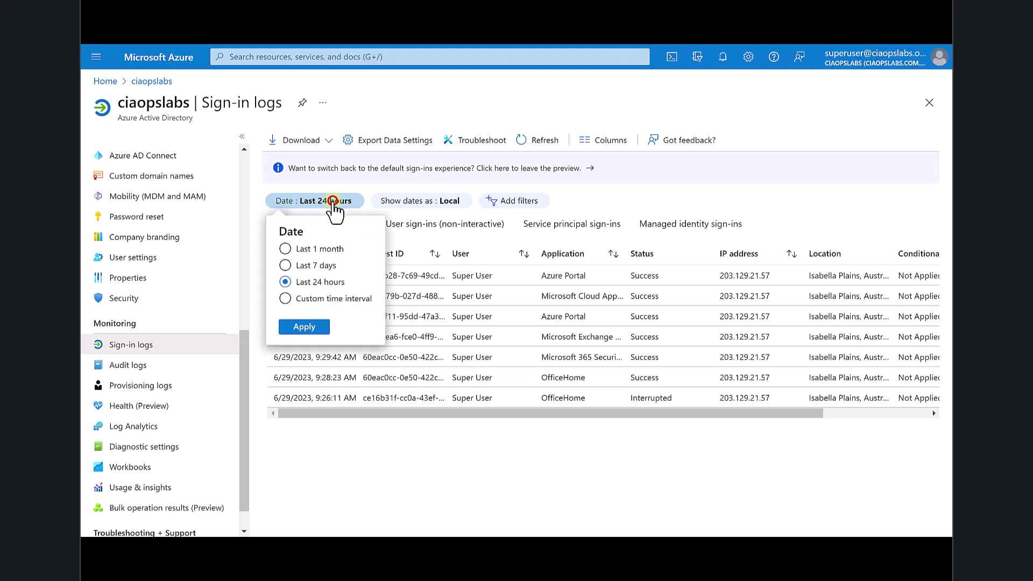
left_click(317, 266)
left_click(433, 205)
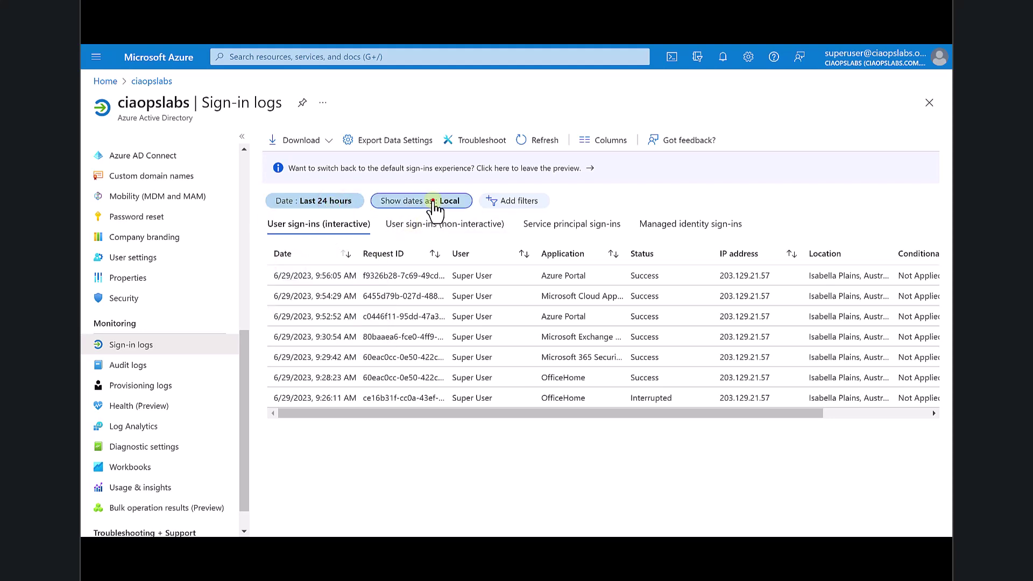
Step: Add a User filter with the value admin to the sign-in logs and apply it
left_click(501, 203)
left_click(518, 301)
left_click(489, 269)
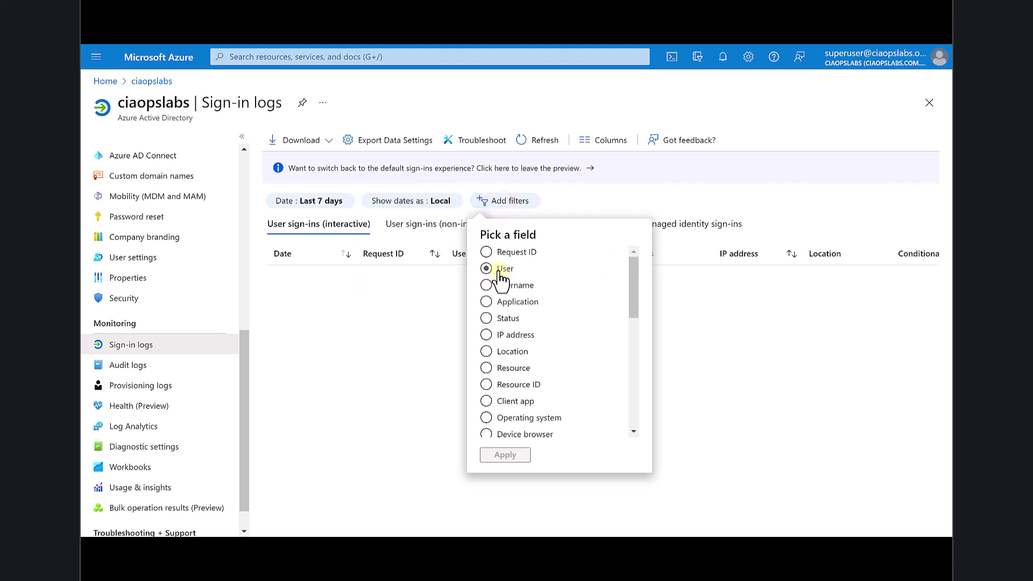
left_click(505, 457)
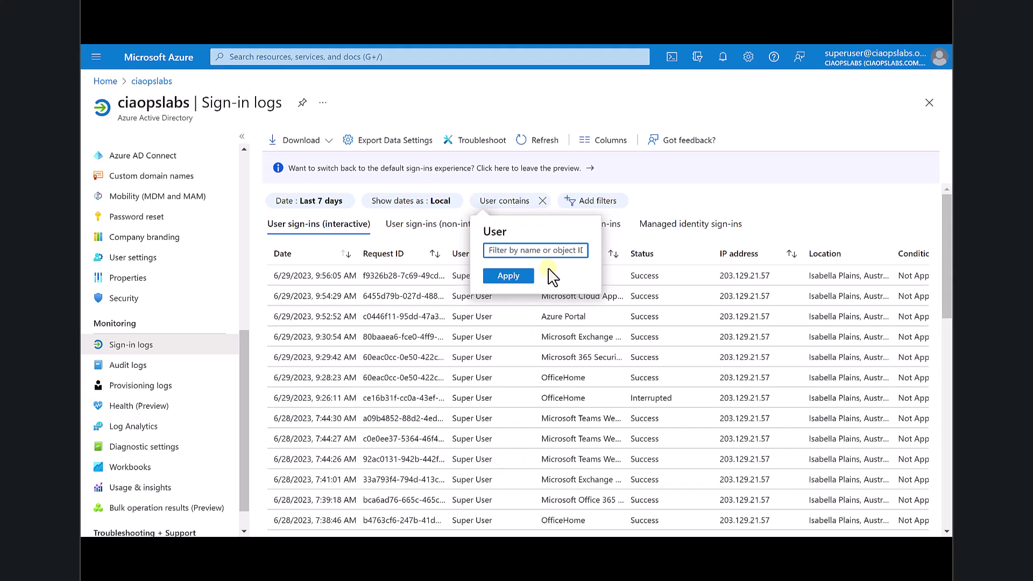
type("admin")
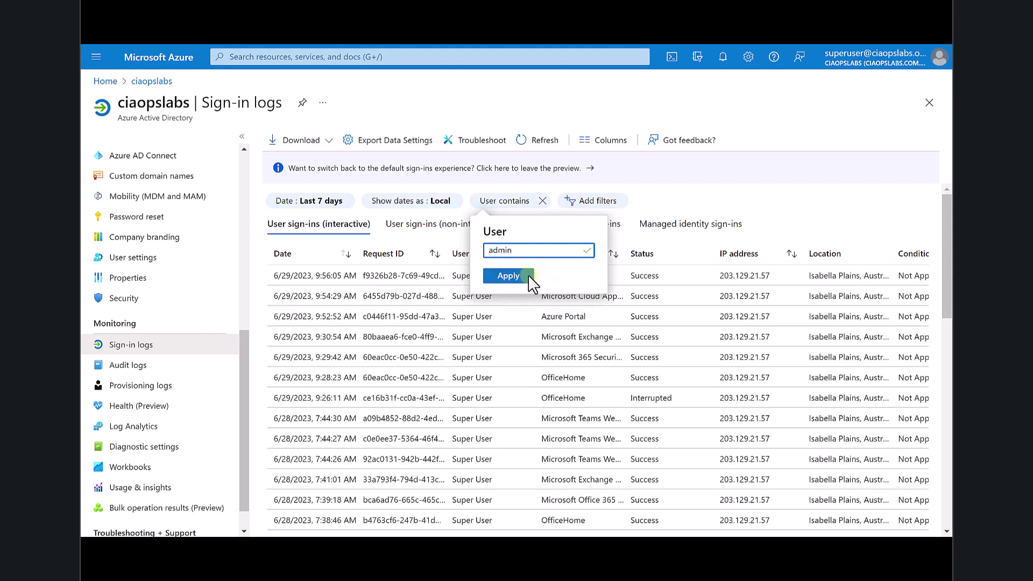
left_click(528, 276)
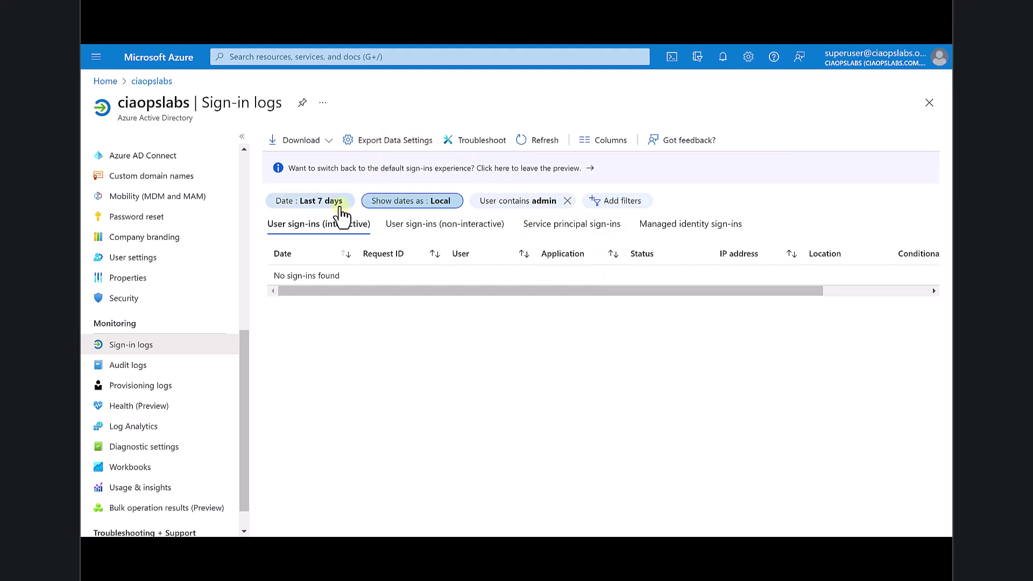
Step: Review the date range choices for the filtered sign-in logs, and reopen the sign-in logs without the user filter
left_click(334, 204)
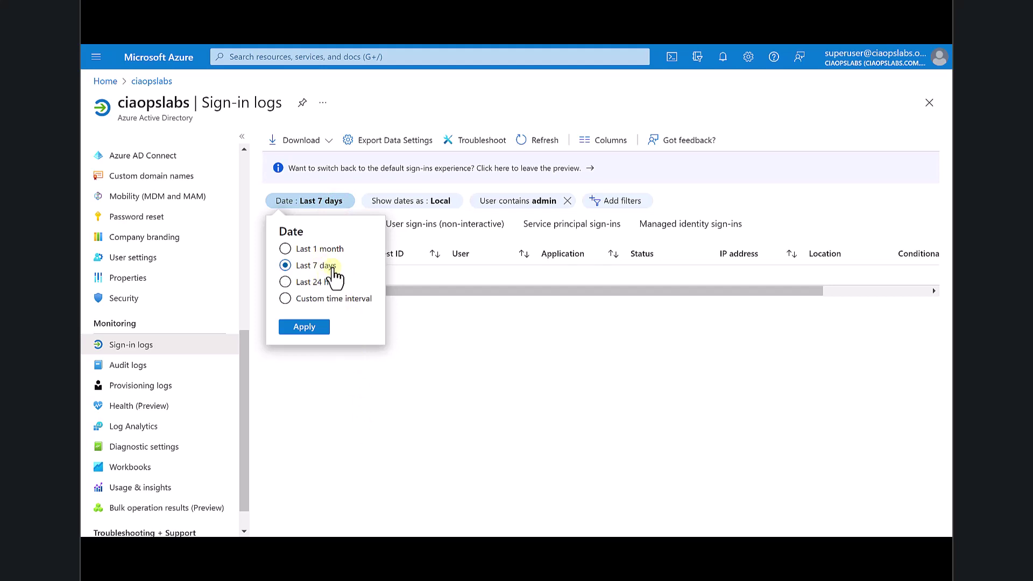
left_click(451, 402)
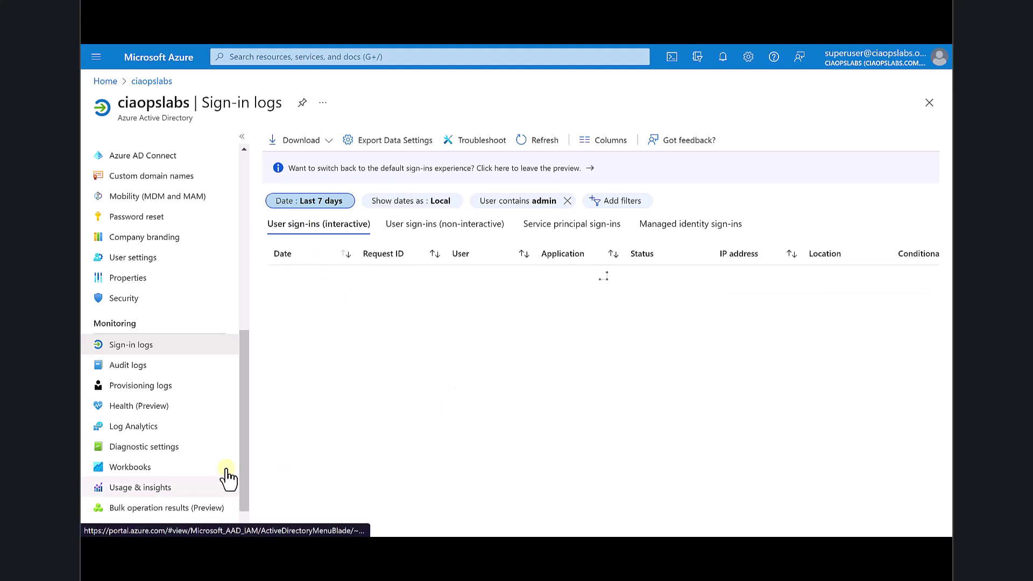
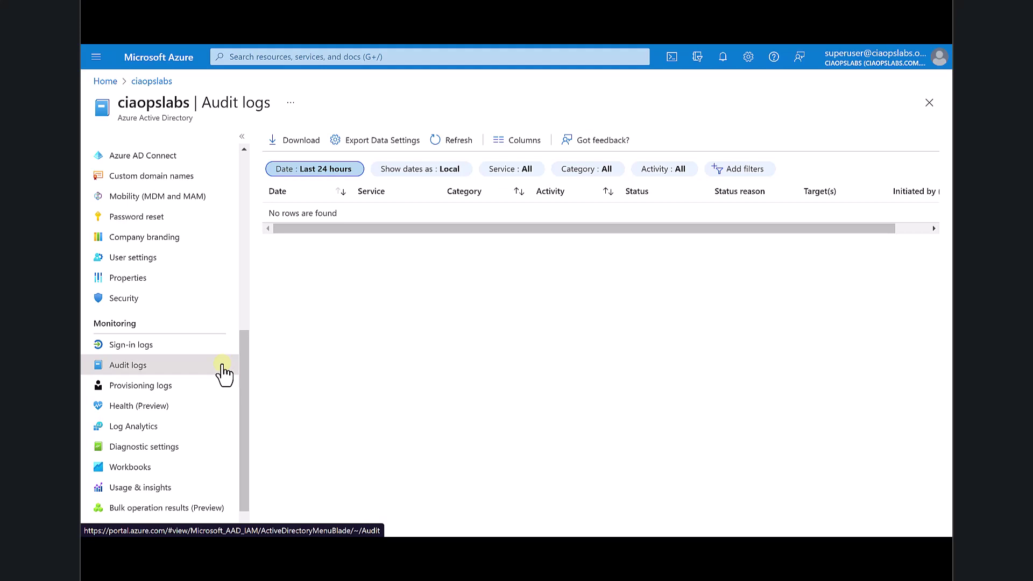
left_click(159, 344)
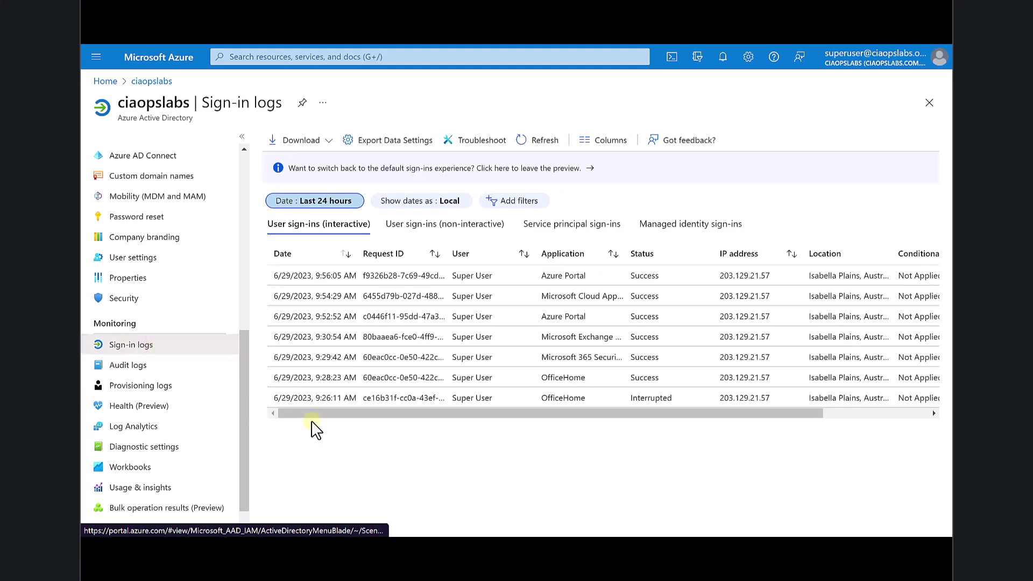
left_click(373, 337)
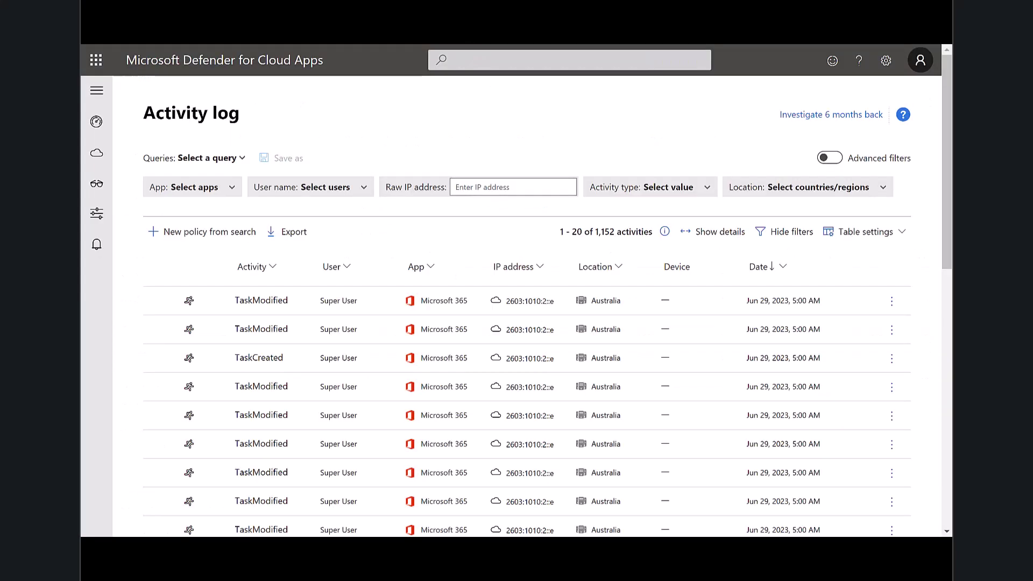
Step: Switch to Microsoft Defender for Cloud Apps, open the activity log under Investigate and browse its entries
left_click(244, 71)
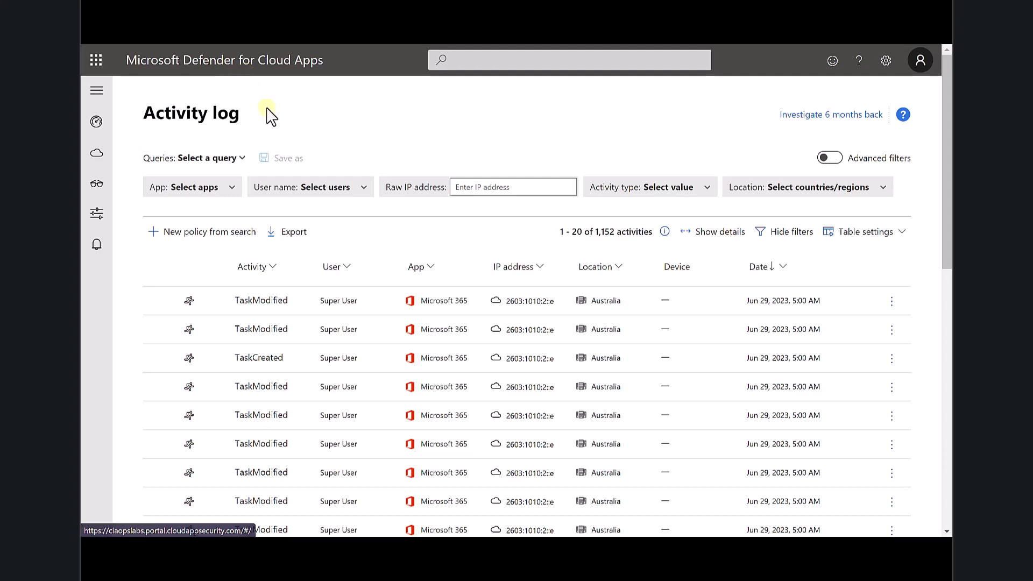
mouse_move(92, 196)
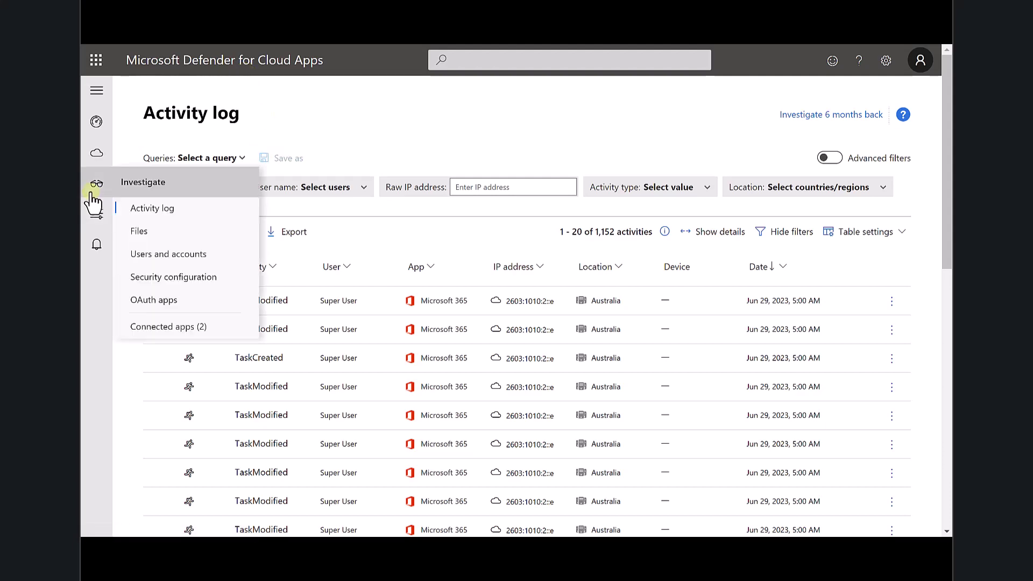
left_click(185, 210)
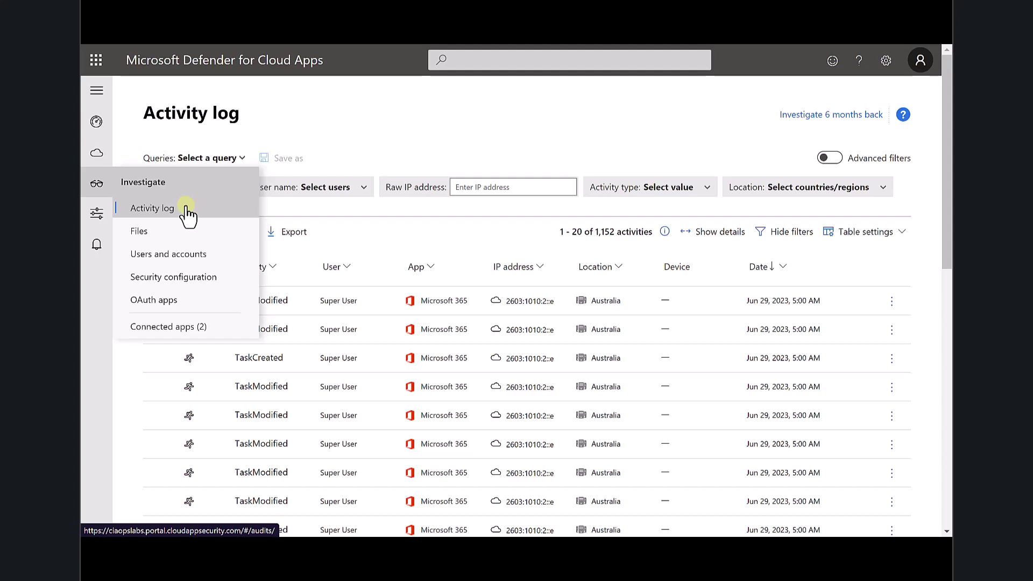
scroll(339, 339, "down", 5)
left_click(339, 339)
scroll(339, 339, "up", 5)
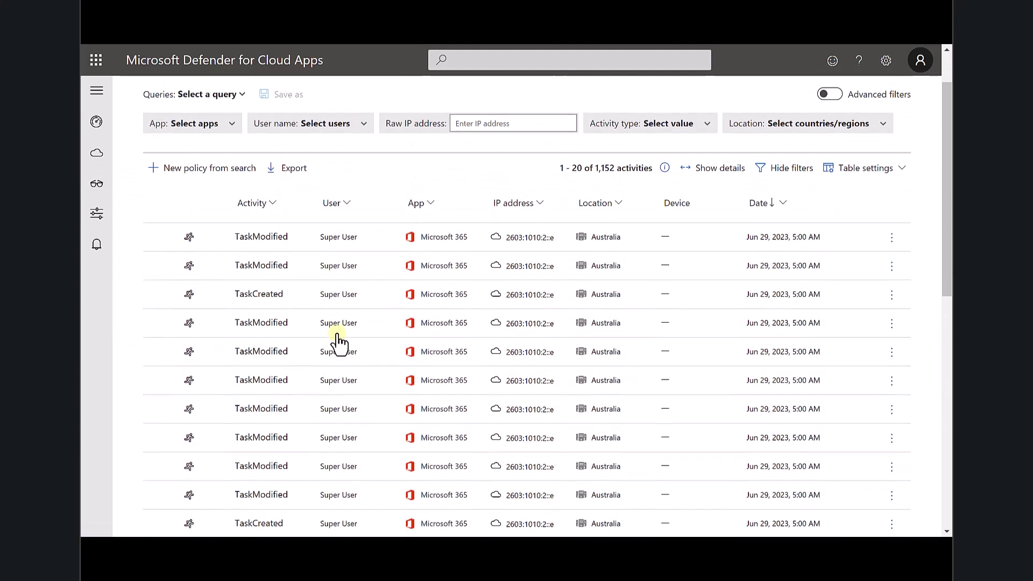
Step: Expand the TaskCreated activity and examine its General, User and IP address details
left_click(257, 301)
scroll(344, 403, "down", 1)
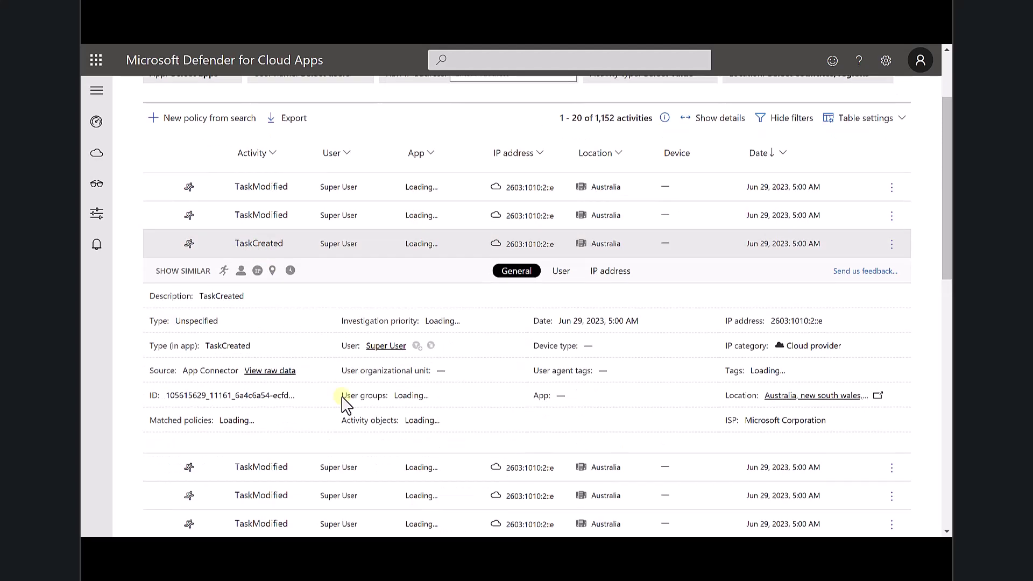
scroll(344, 404, "down", 1)
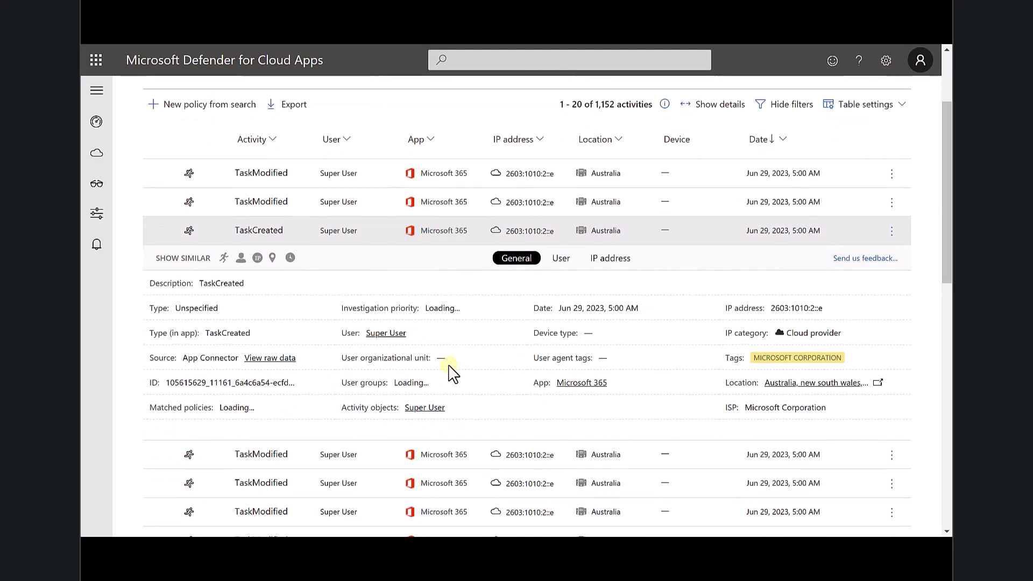
left_click(560, 262)
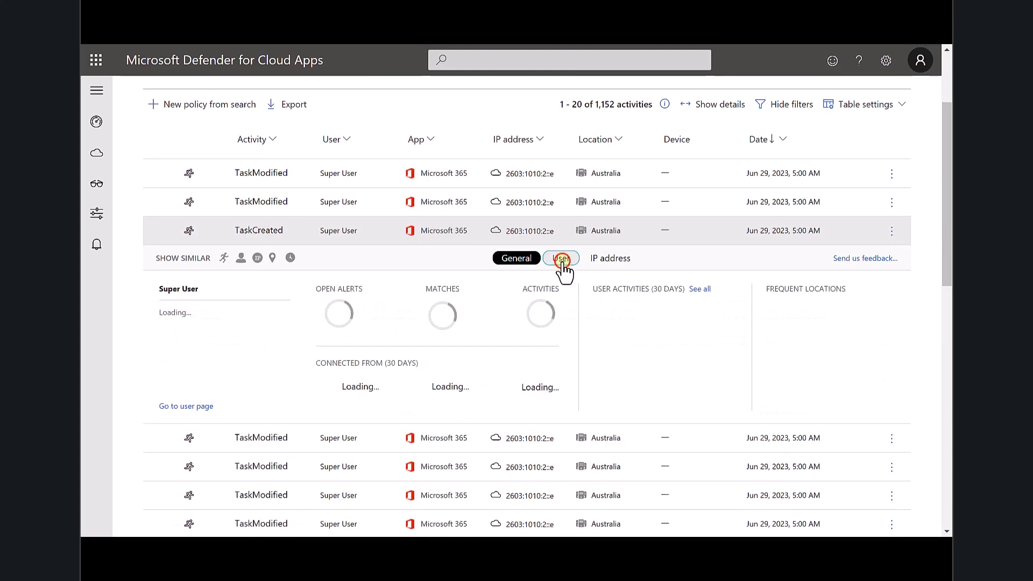
left_click(604, 259)
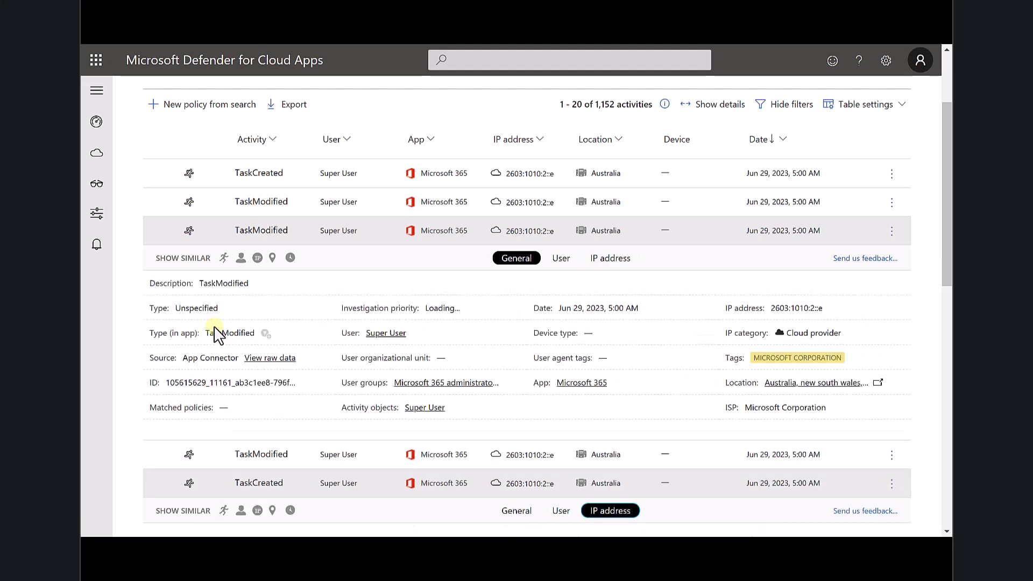
Step: Examine the IP address details of the expanded TaskModified activity and the actions available for that IP address
left_click(609, 260)
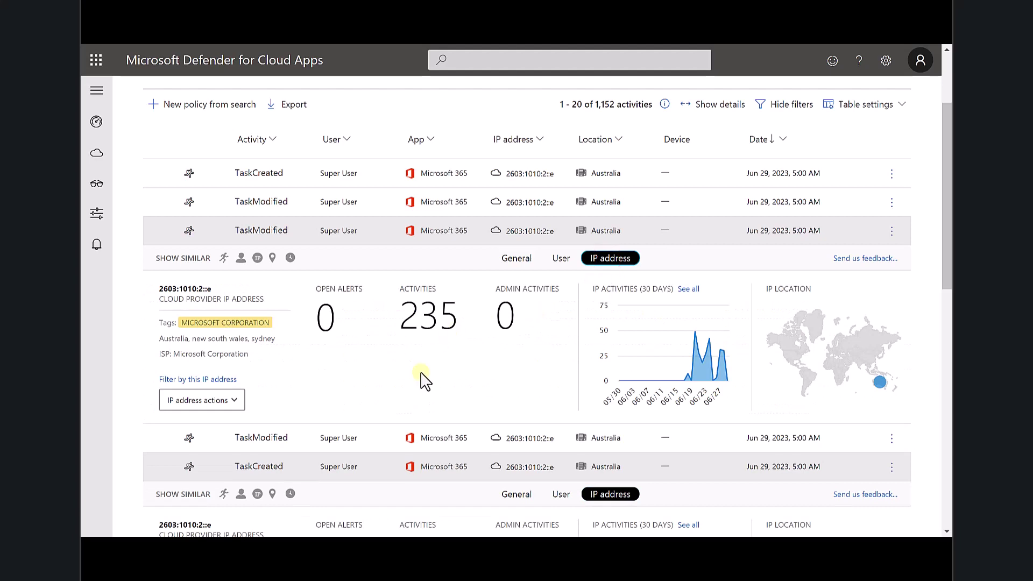
left_click(223, 400)
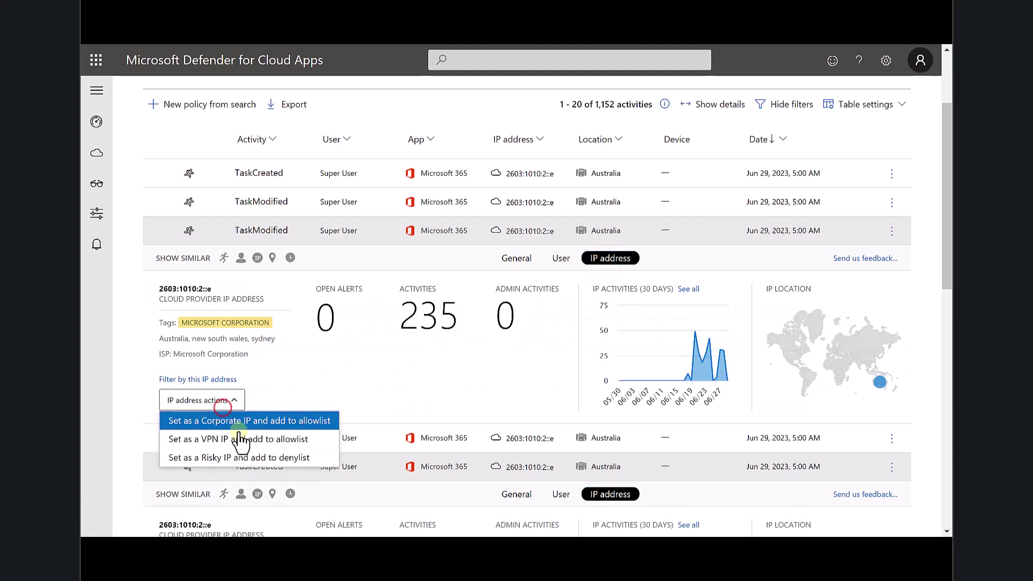
left_click(379, 358)
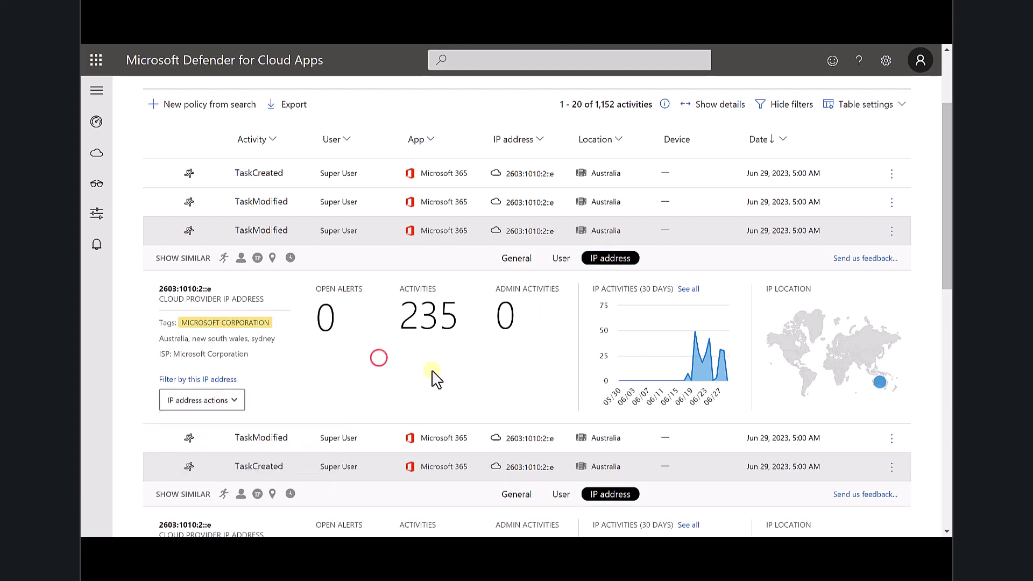
scroll(436, 379, "up", 3)
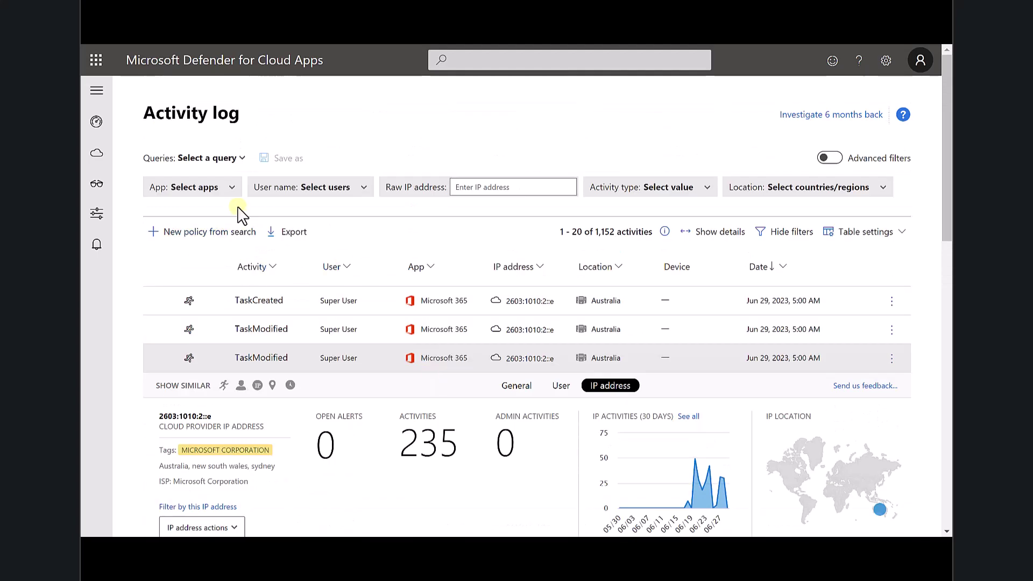
Step: Filter the activity log by the Super User account and check the location filter without choosing a country
left_click(317, 189)
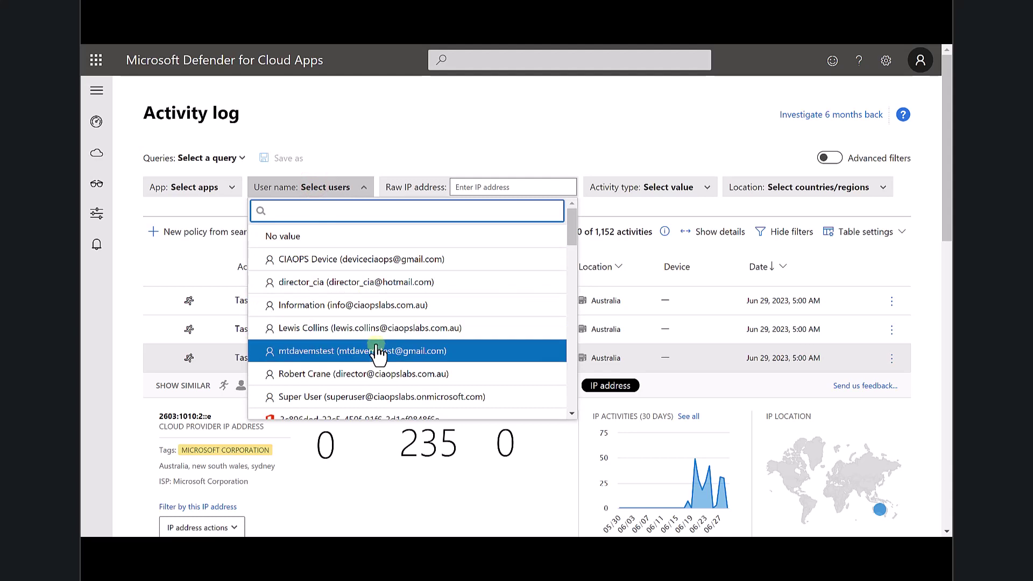
left_click(362, 397)
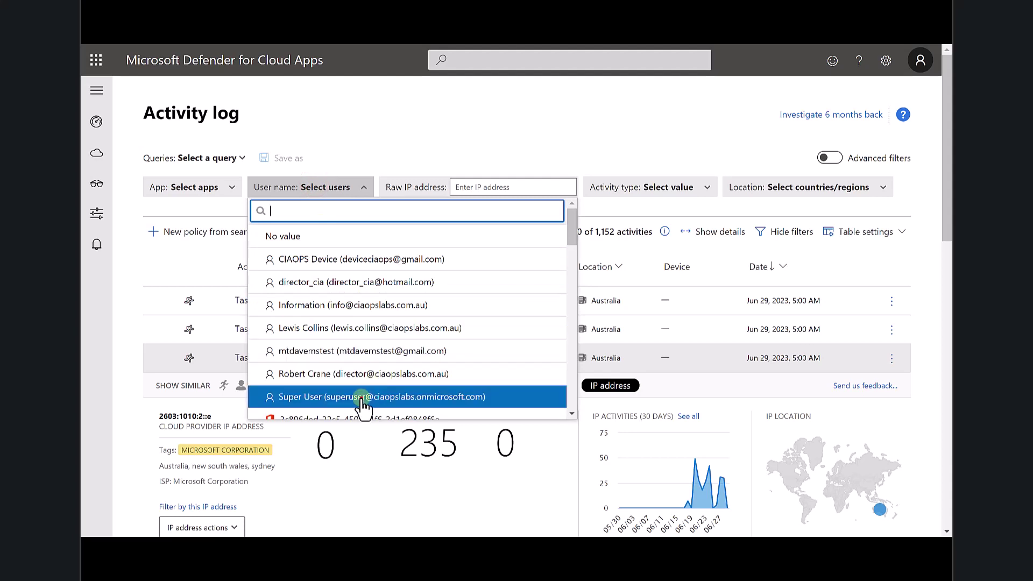
left_click(422, 151)
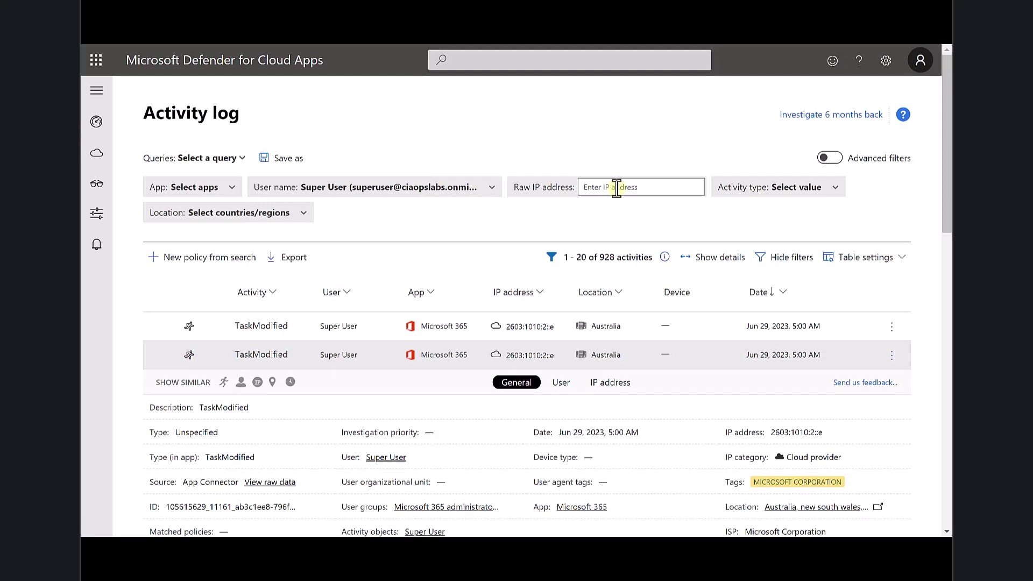
left_click(269, 214)
left_click(411, 218)
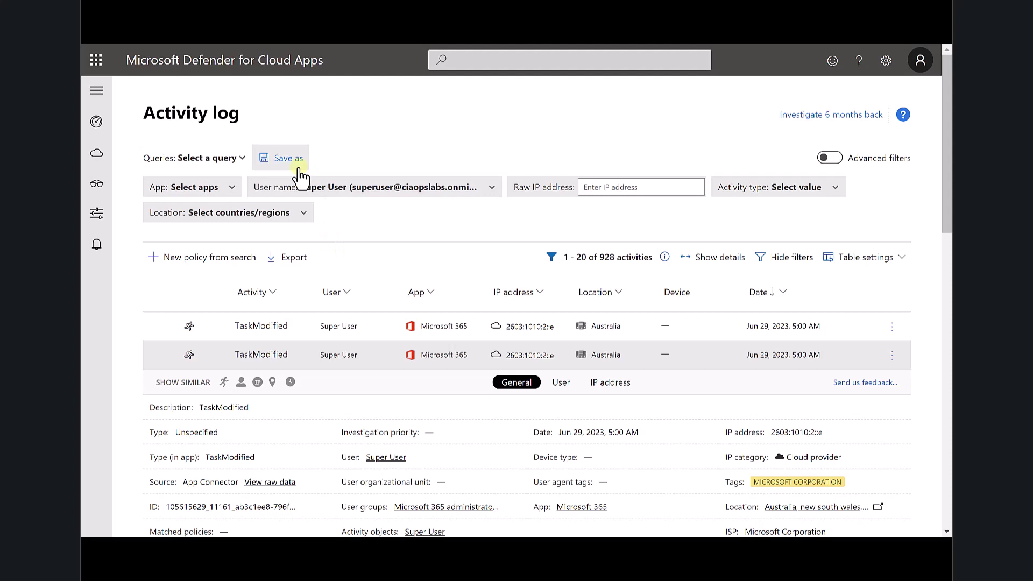
Step: Review the suggested queries and apply File and folder activities to the activity log
left_click(239, 157)
left_click(261, 374)
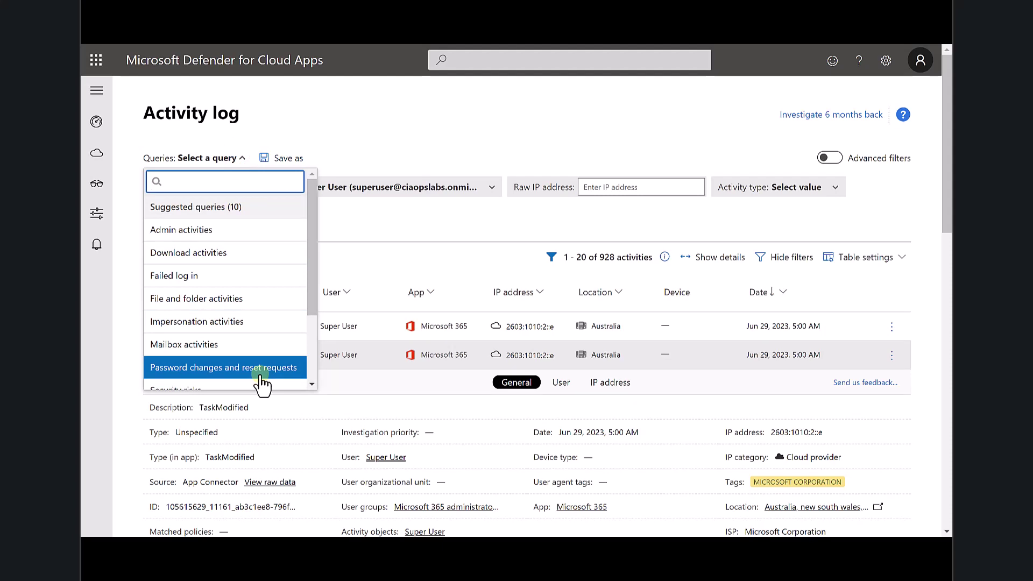
left_click(237, 299)
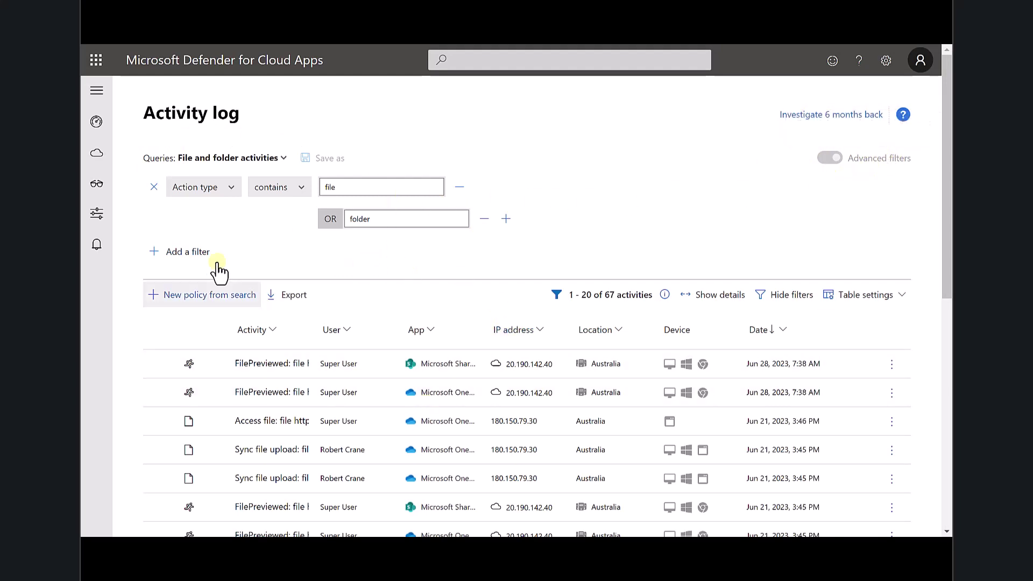
Step: Reopen the activity log with advanced filters on and review the available filter fields without choosing one
mouse_move(100, 183)
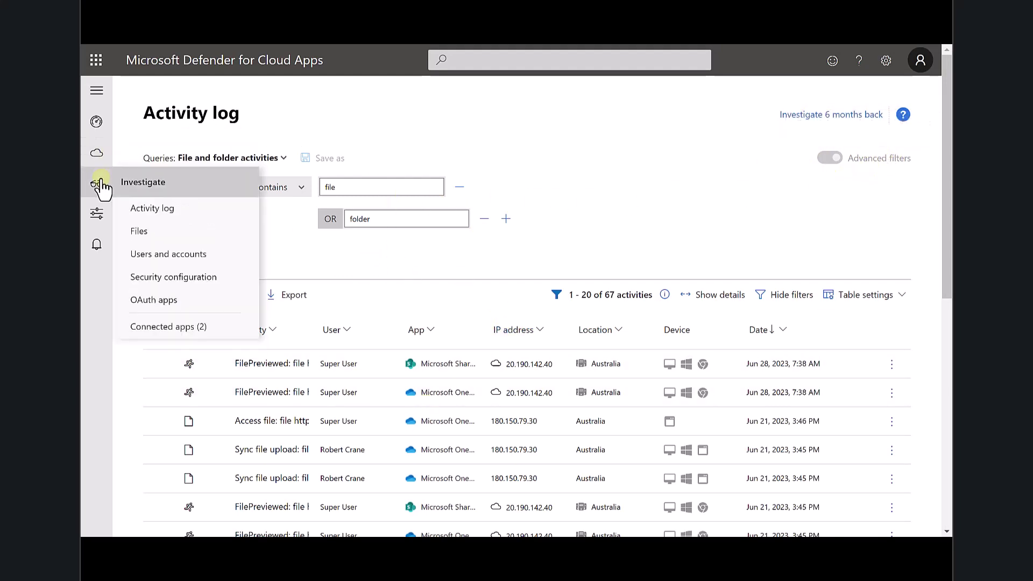
left_click(165, 208)
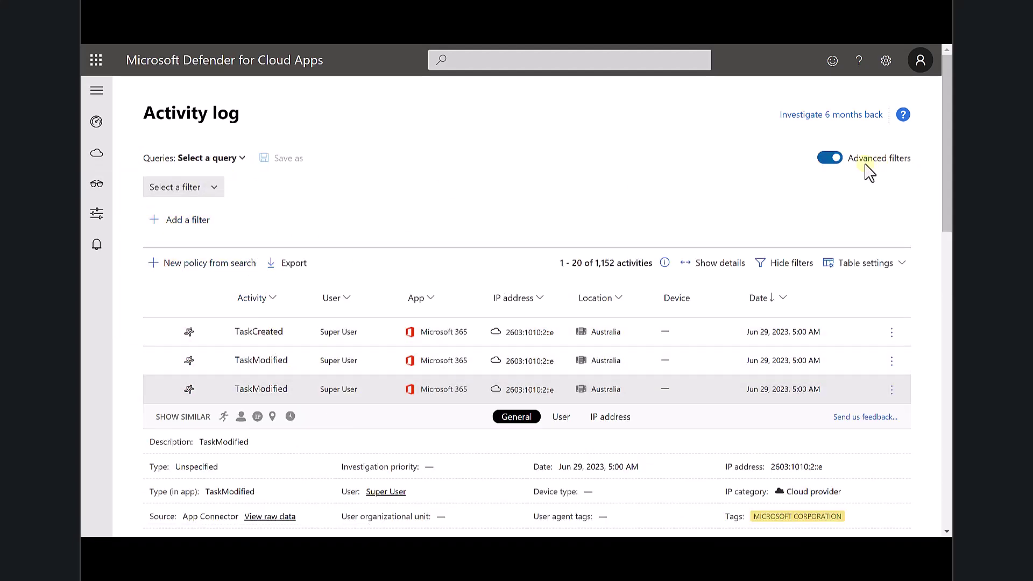
left_click(829, 163)
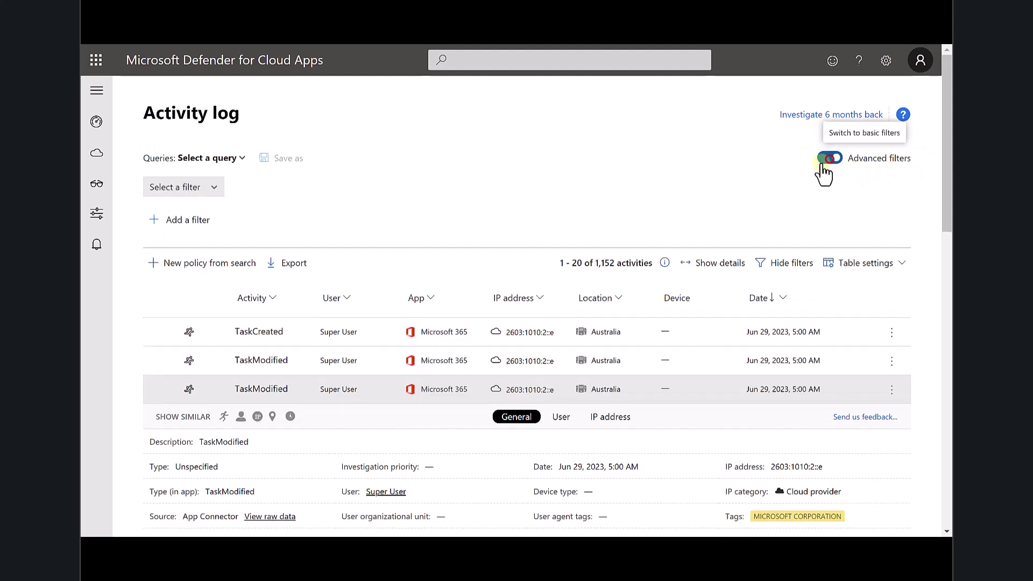
left_click(213, 187)
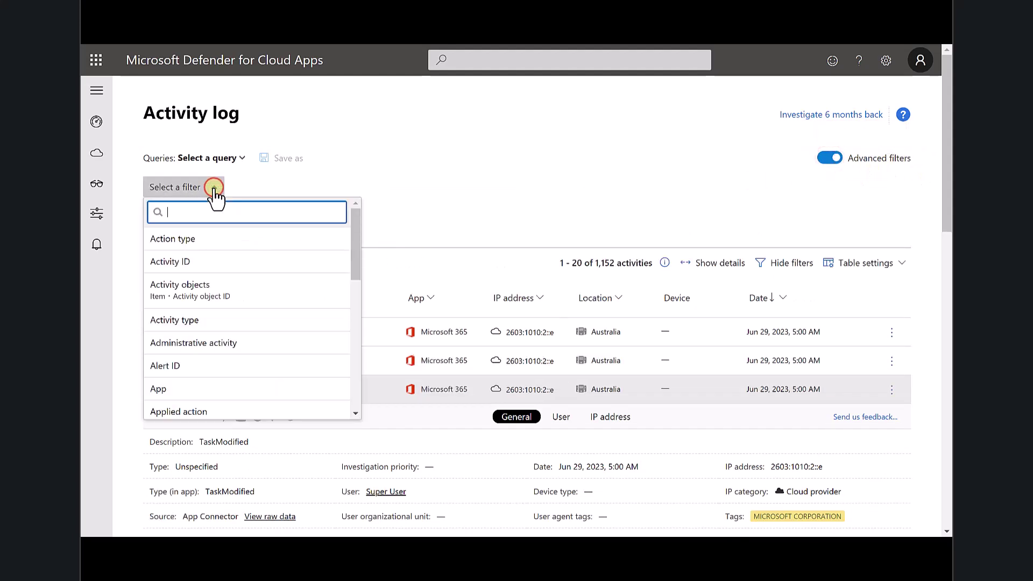
scroll(242, 341, "down", 5)
scroll(330, 284, "up", 5)
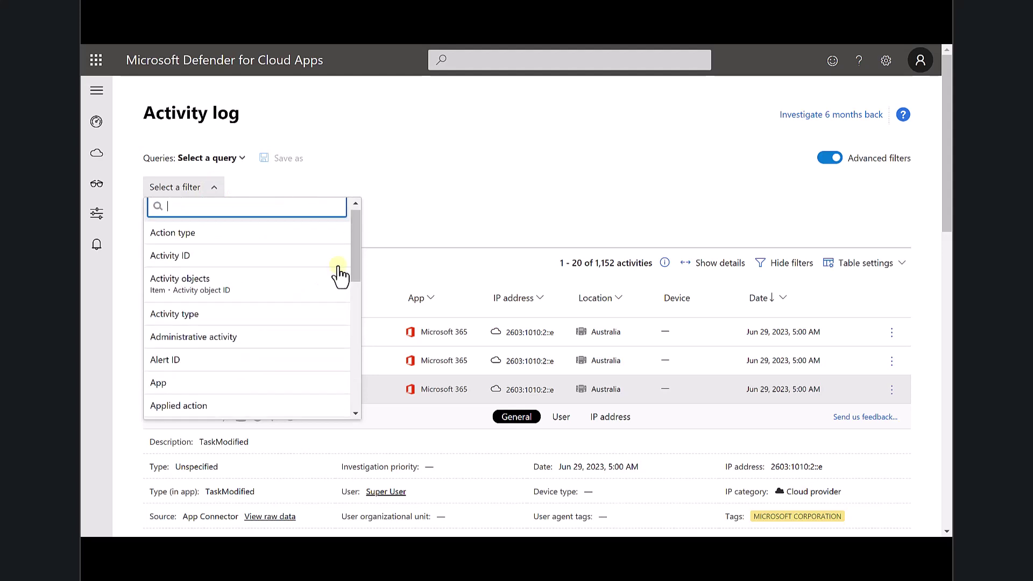
left_click(436, 185)
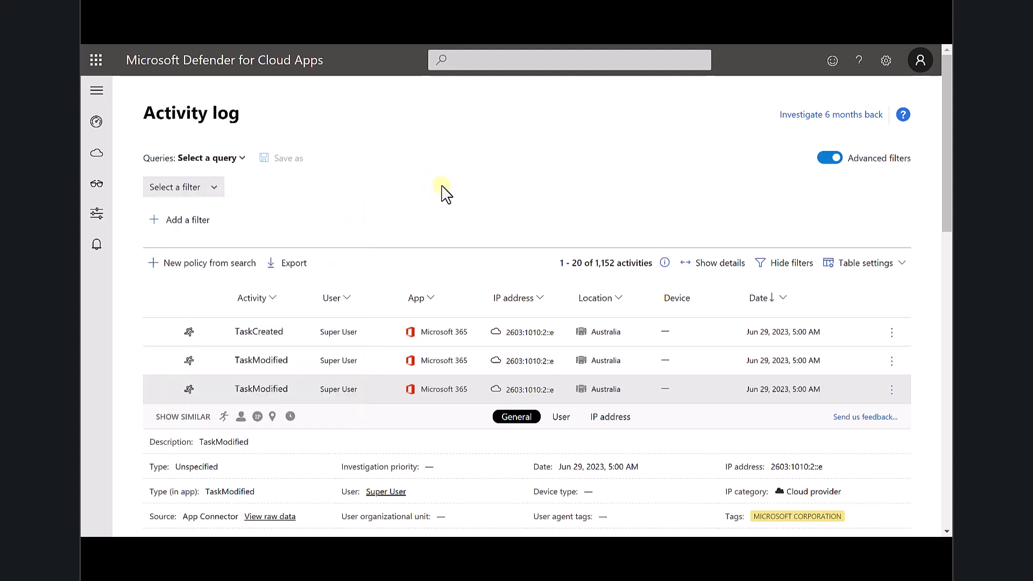
Step: Open the Files page under Investigate
mouse_move(107, 196)
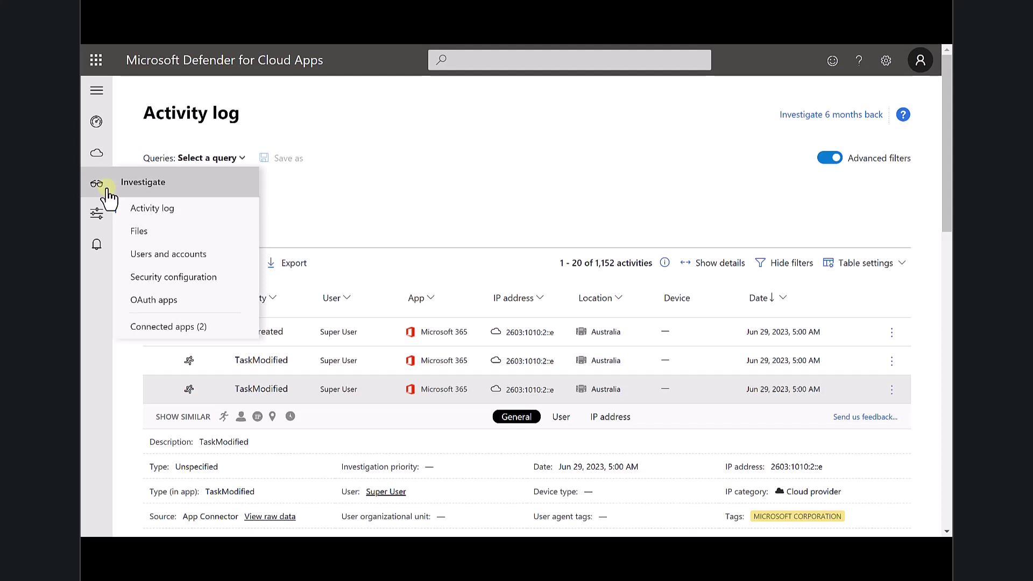
left_click(151, 239)
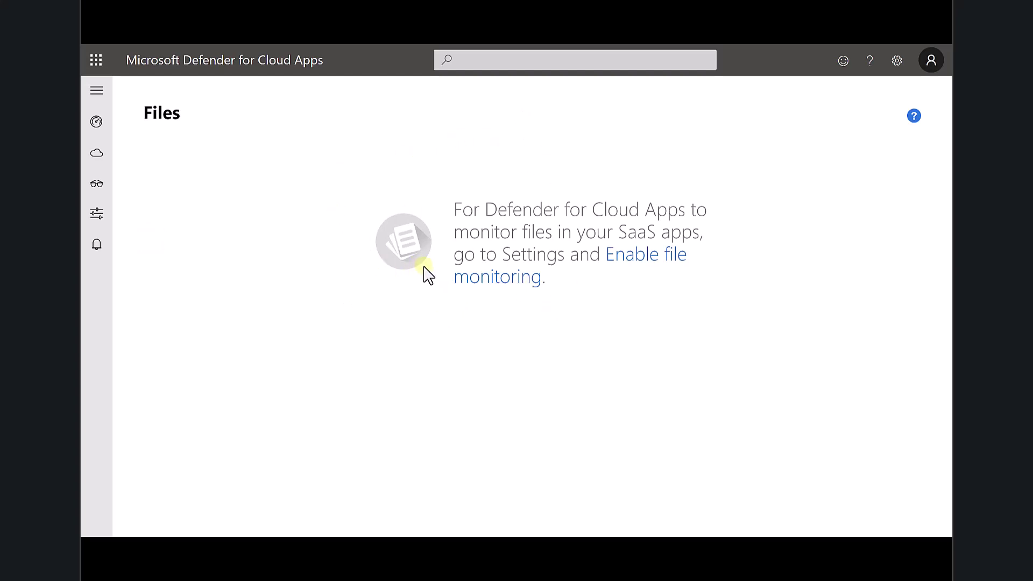
Step: Enable file monitoring in the Files settings and save the configuration
left_click(634, 268)
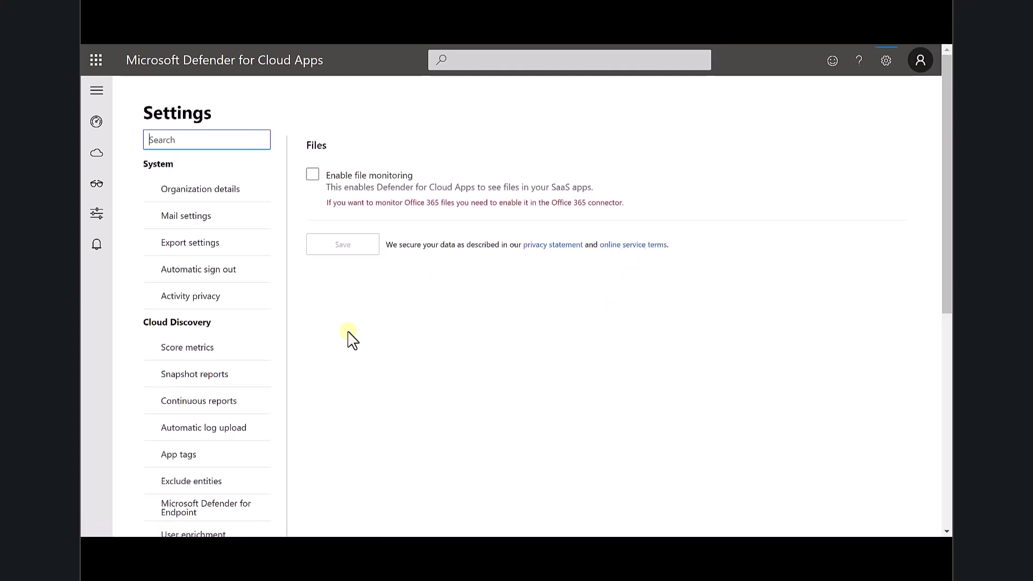
left_click(312, 176)
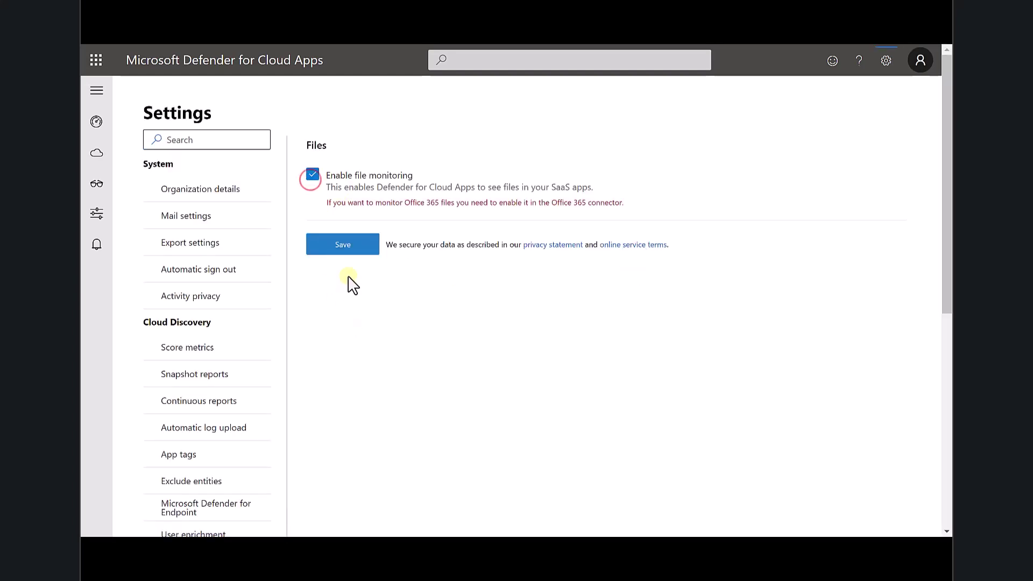
left_click(342, 245)
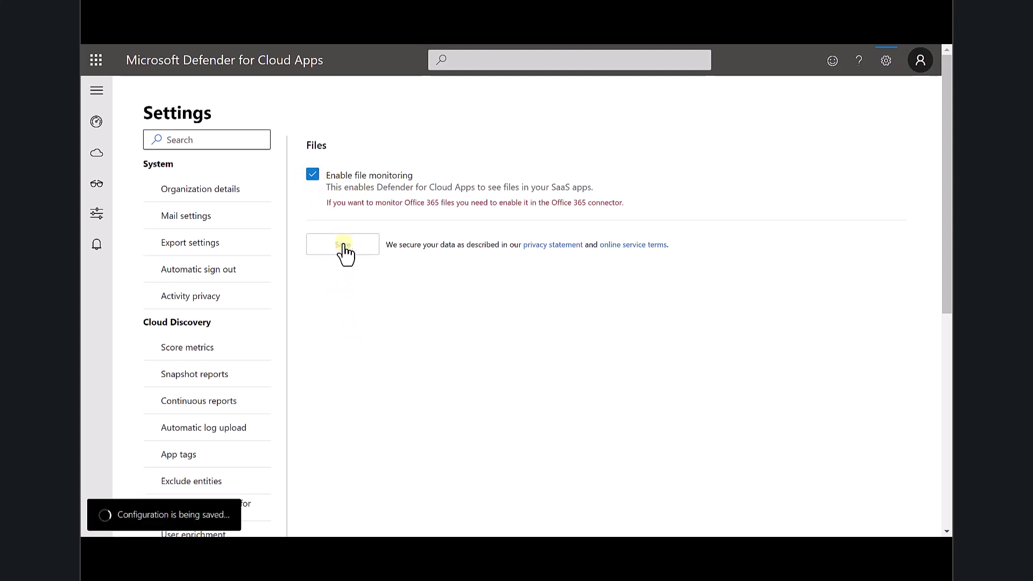
Step: Go back to the activity log, and from there open the Files page under Investigate
mouse_move(101, 188)
left_click(146, 209)
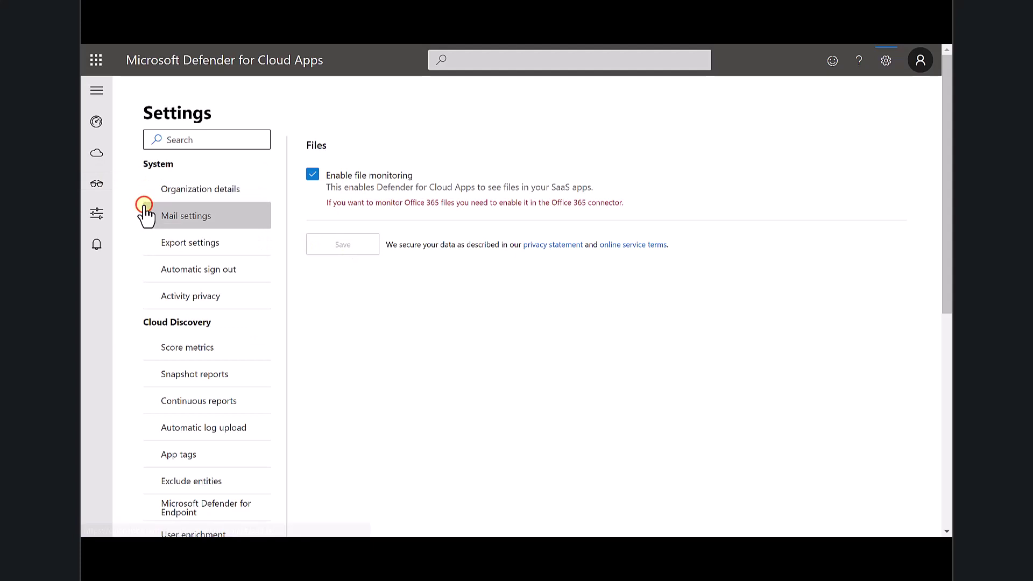
mouse_move(97, 213)
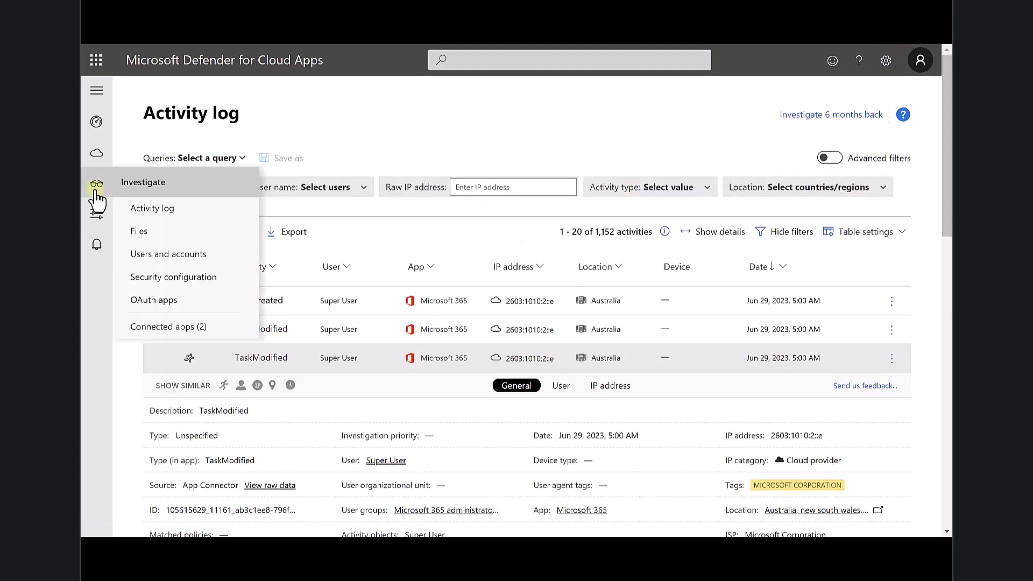
left_click(153, 228)
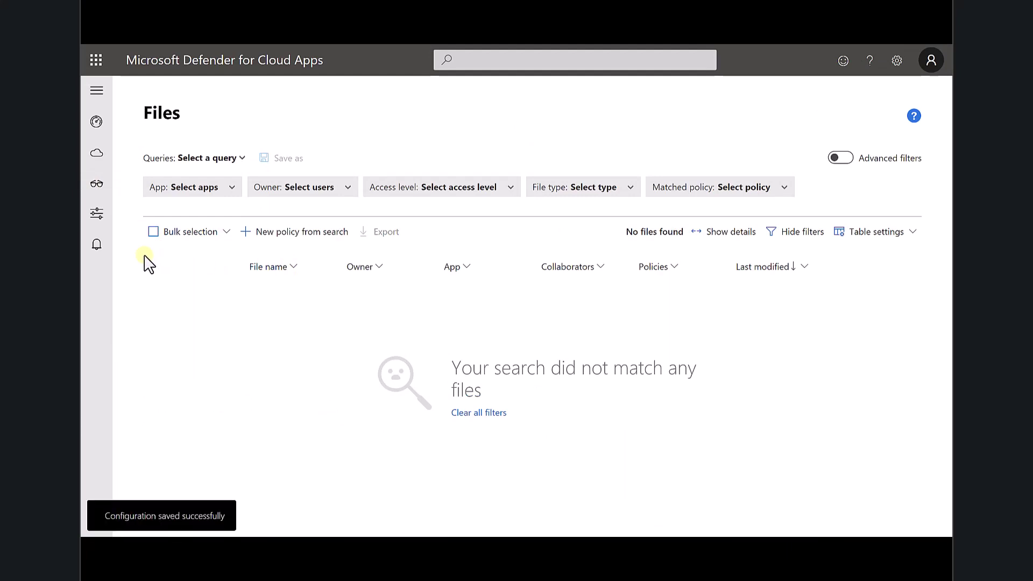
Step: Open the Policies page under Control and look through the list of all policies
mouse_move(99, 215)
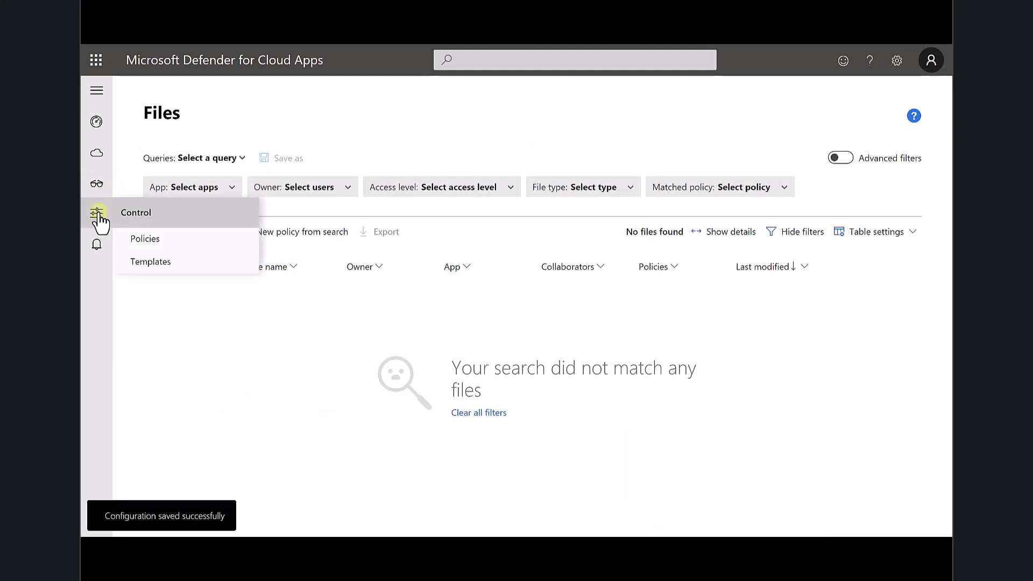
left_click(158, 242)
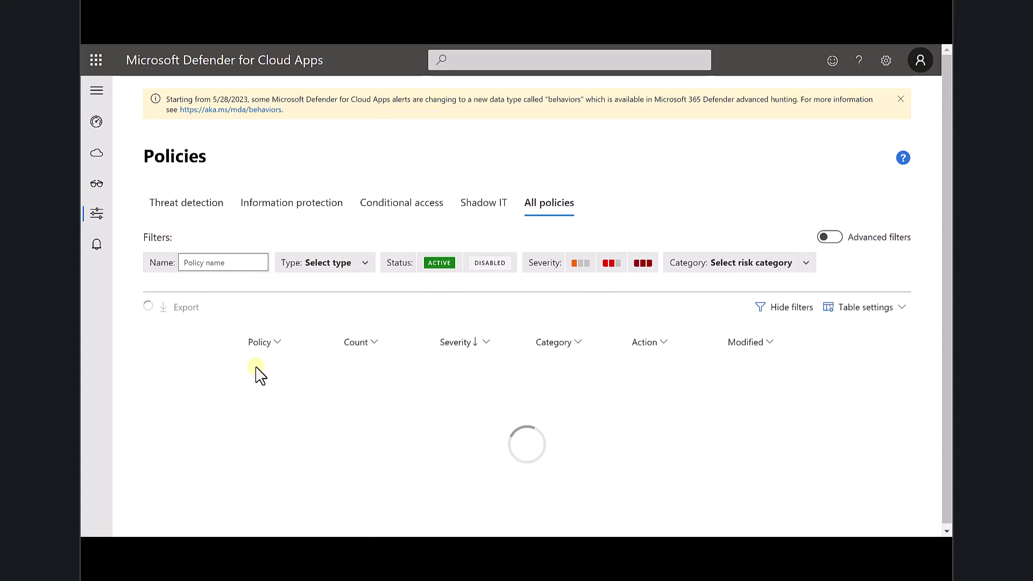
scroll(261, 375, "down", 3)
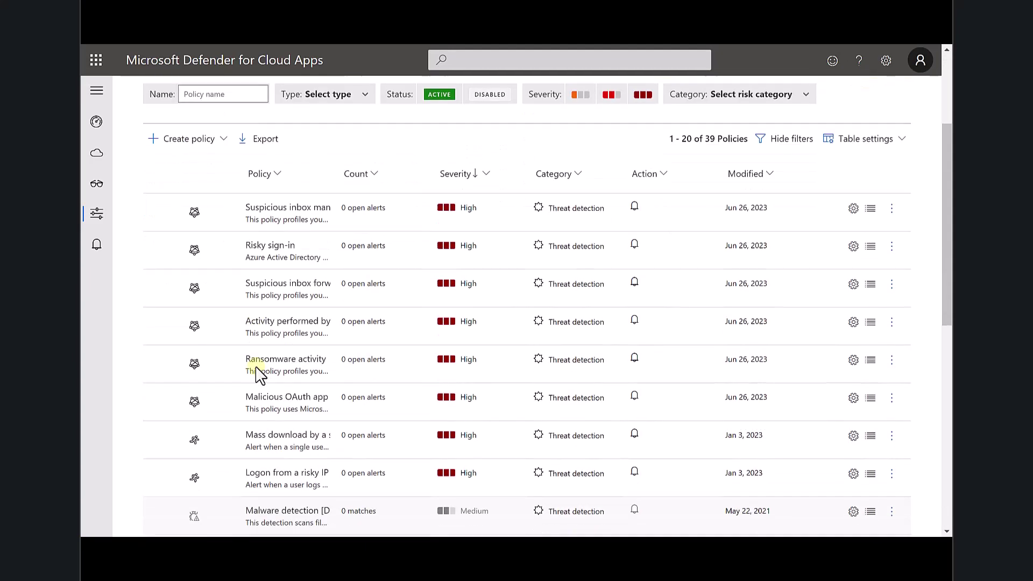
scroll(257, 374, "down", 3)
scroll(257, 375, "down", 4)
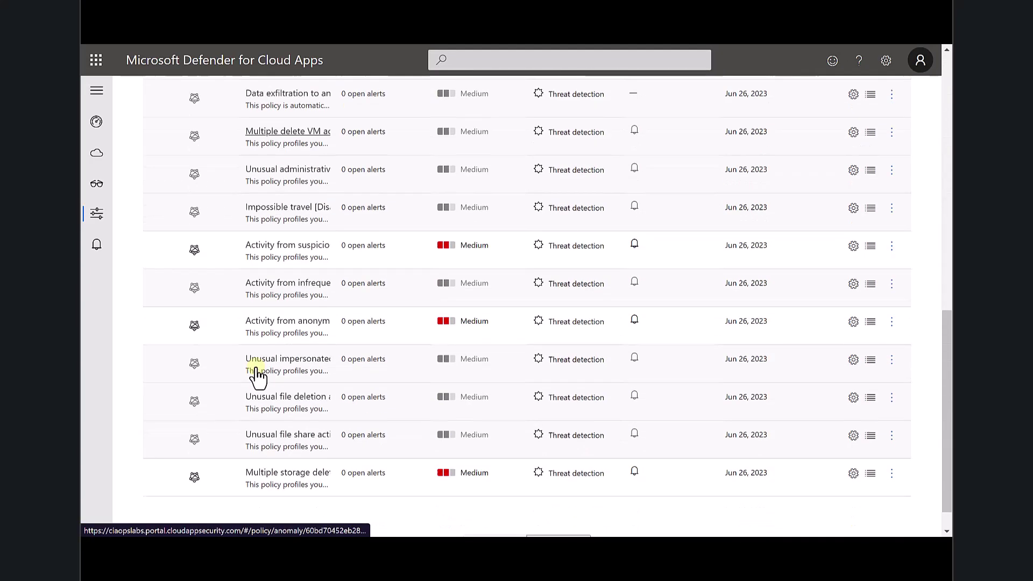
scroll(257, 375, "up", 10)
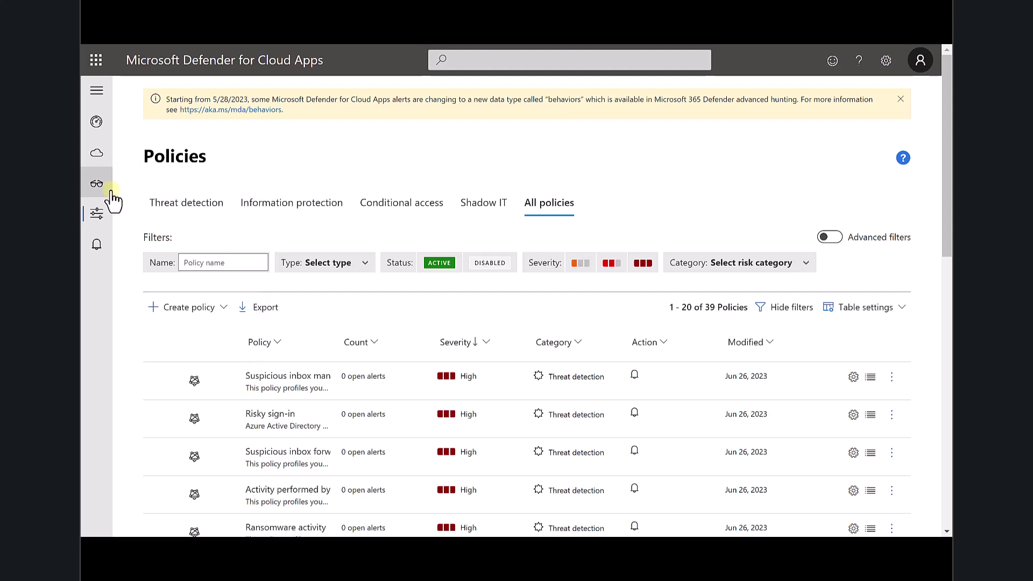
Step: Return to the activity log and check its table settings options without changing them
mouse_move(105, 189)
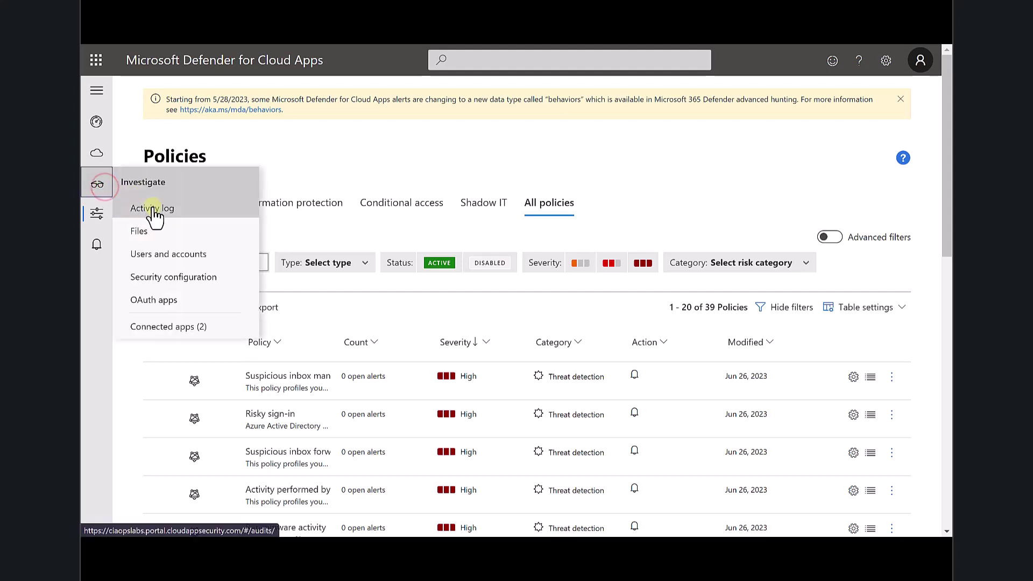
left_click(153, 207)
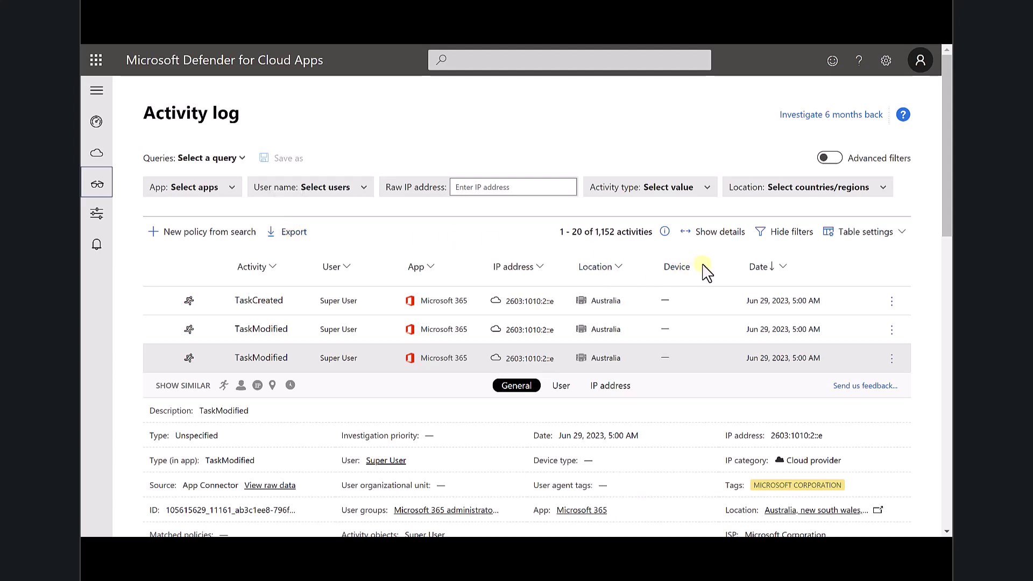
left_click(889, 236)
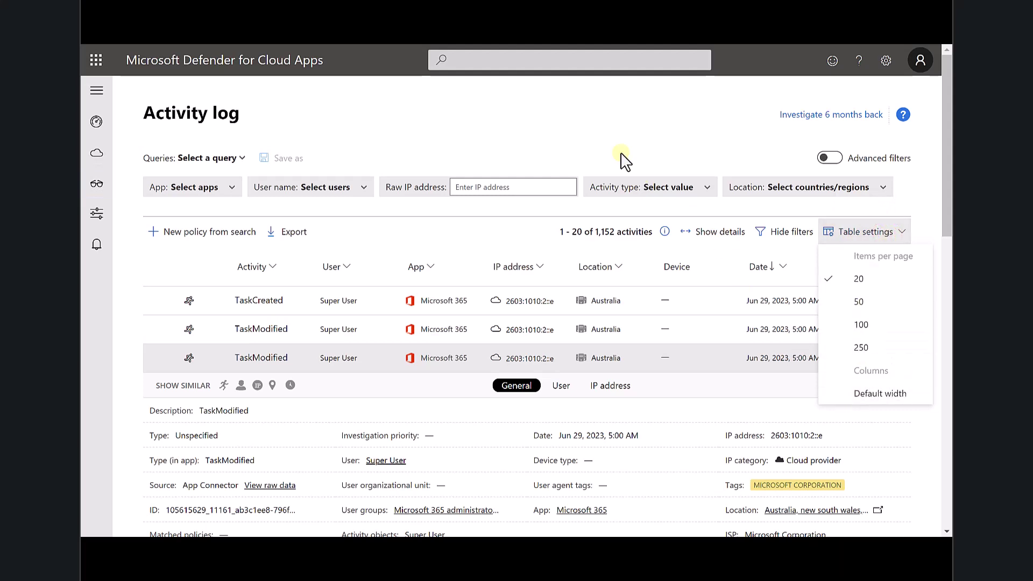
left_click(557, 126)
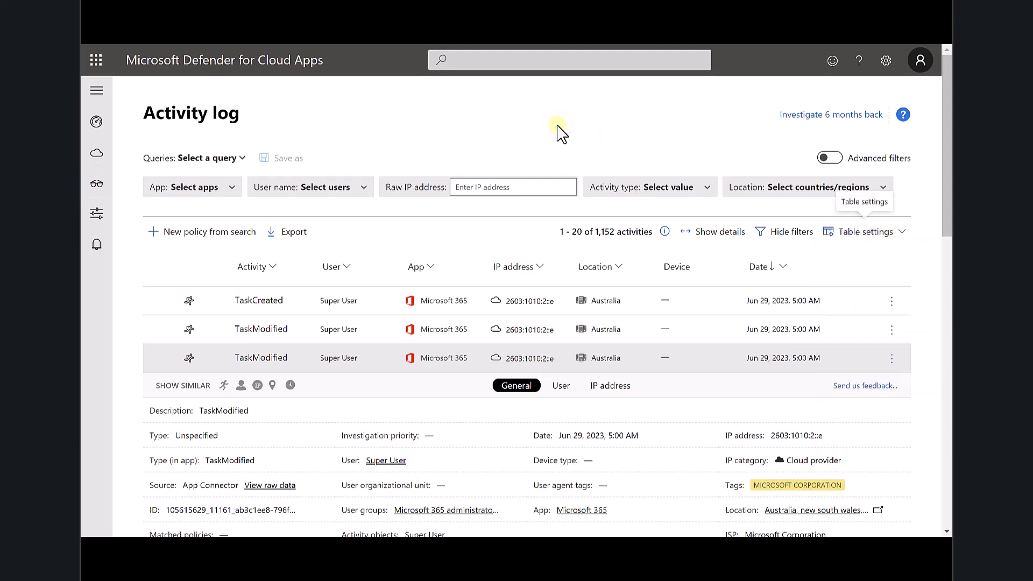
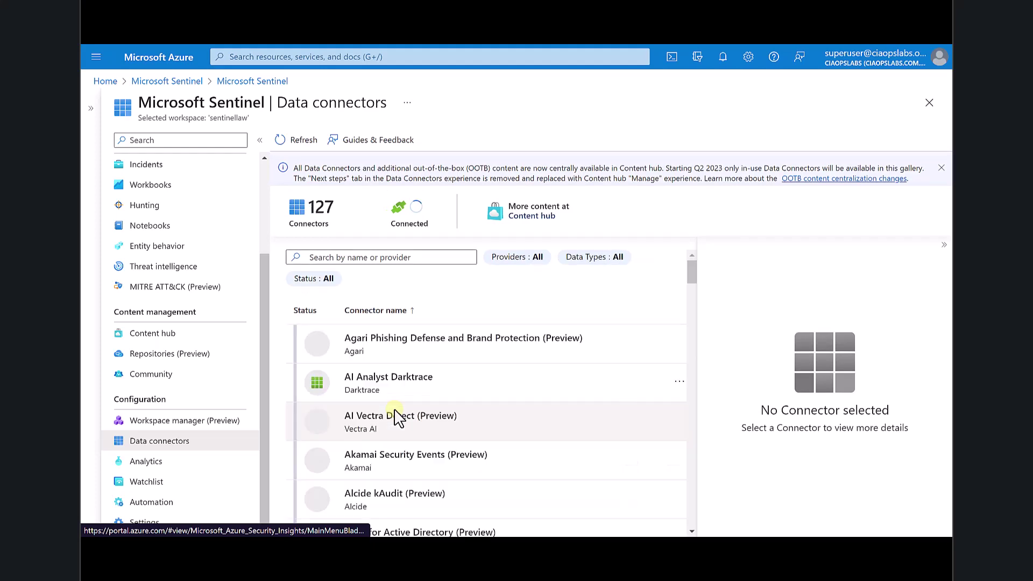
Step: Browse the Microsoft Sentinel data connectors down to the Microsoft Defender entries
scroll(407, 415, "down", 5)
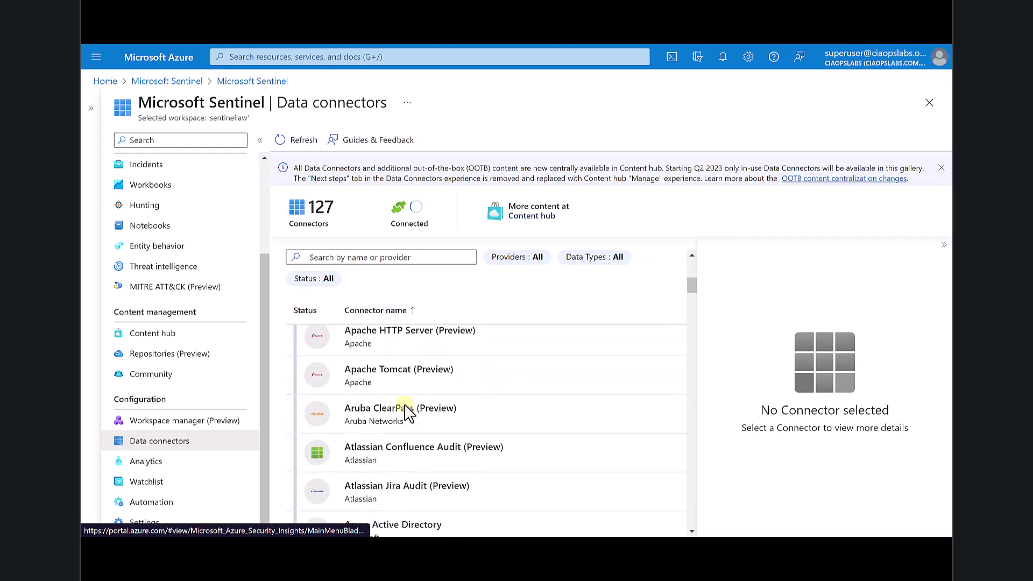
scroll(407, 414, "down", 10)
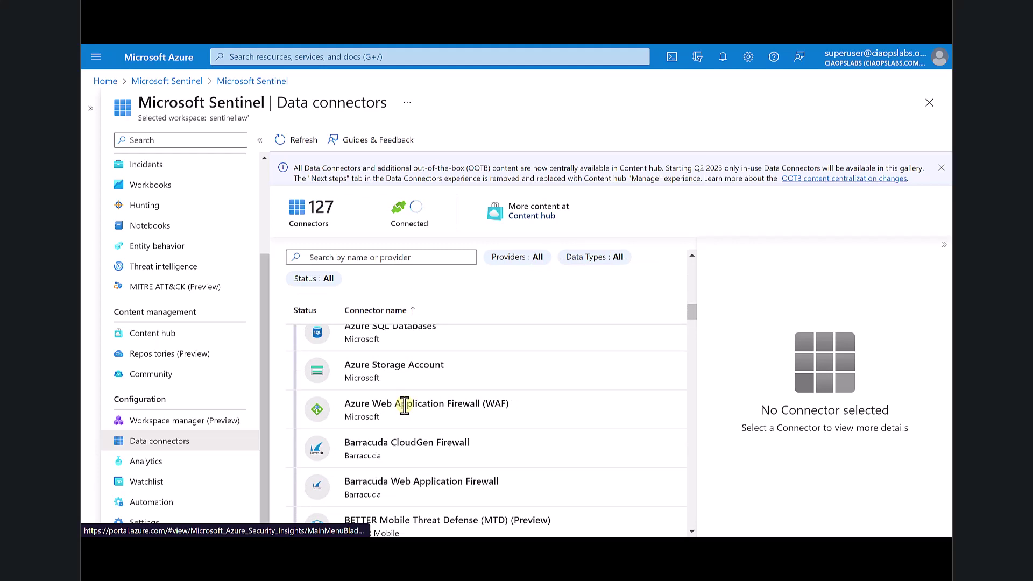
scroll(404, 406, "up", 2)
scroll(405, 406, "down", 10)
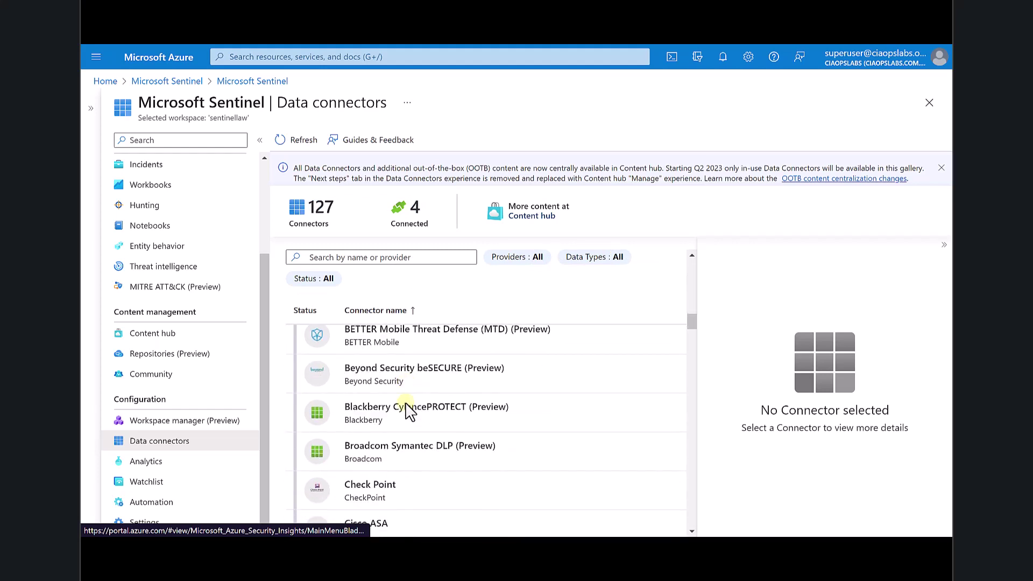
scroll(405, 403, "down", 10)
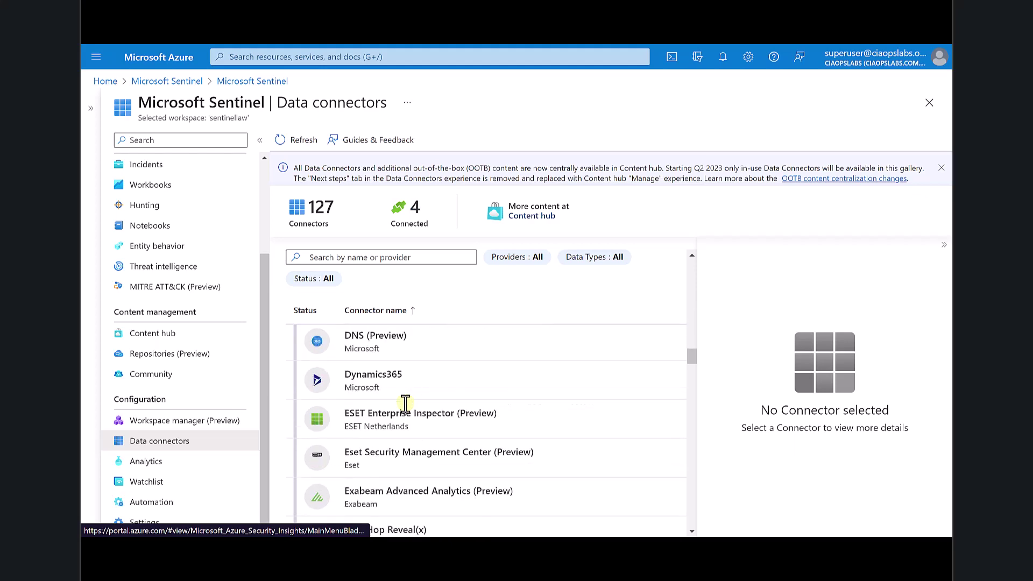
scroll(406, 406, "down", 15)
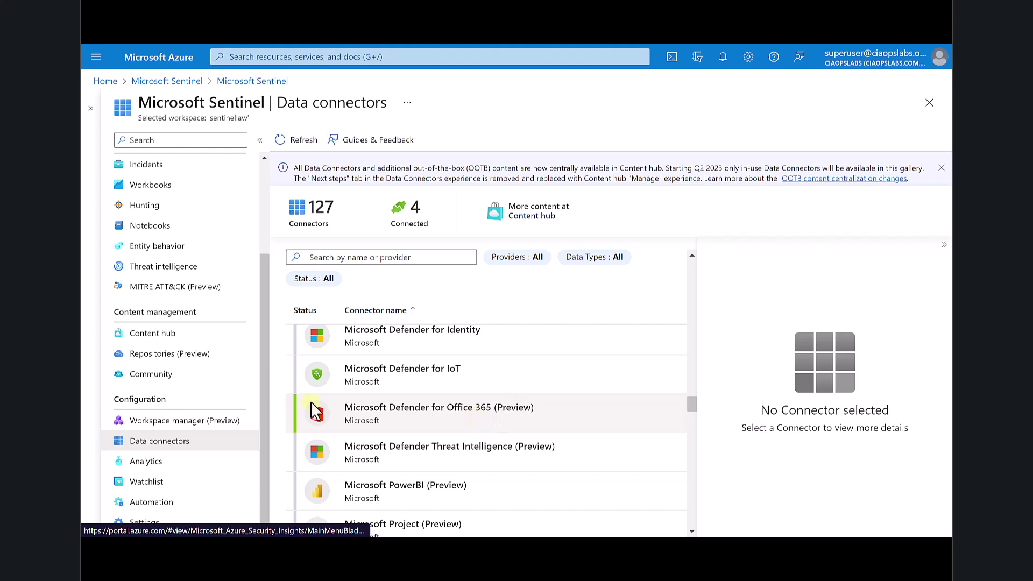
Step: Open the Sentinel logs, dismiss the sample queries, and run the AuditLogs query over the last 7 days
scroll(222, 396, "up", 3)
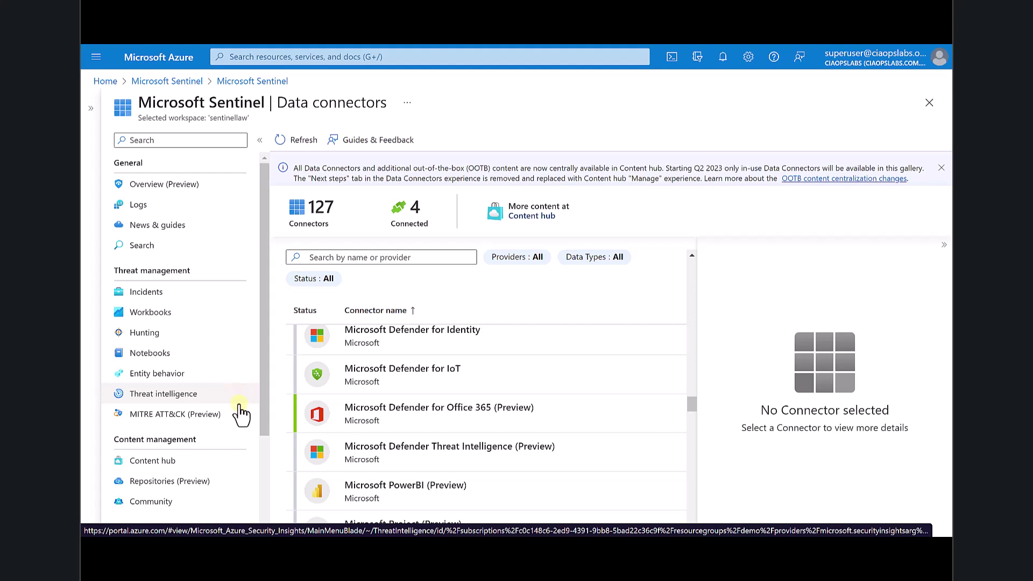
scroll(230, 422, "down", 3)
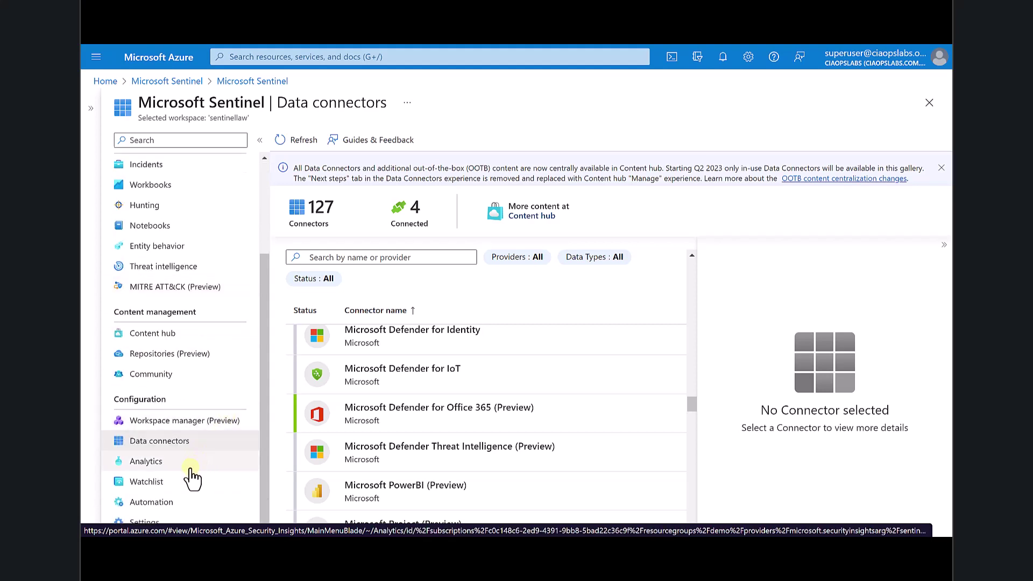
scroll(244, 382, "up", 3)
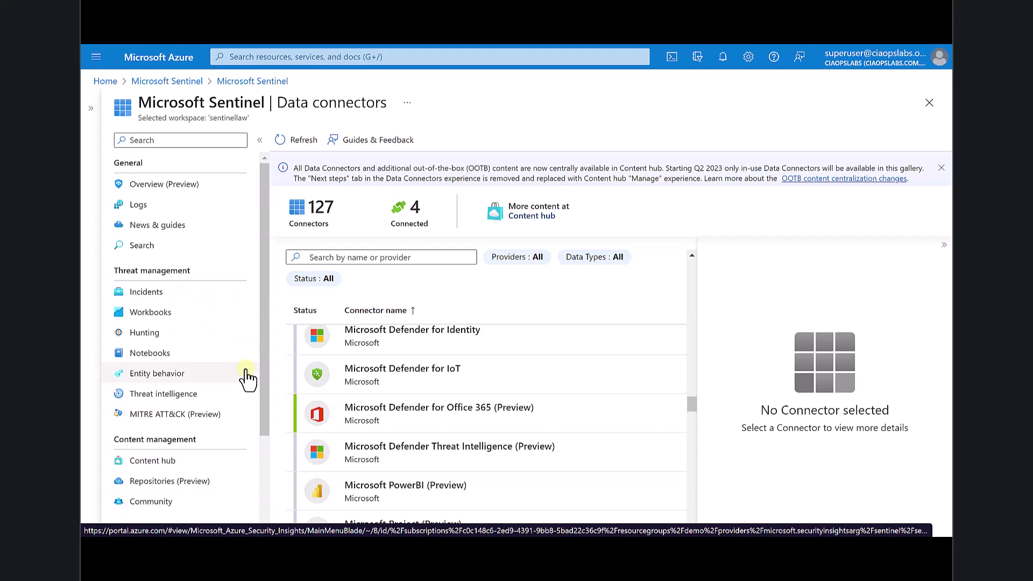
left_click(139, 206)
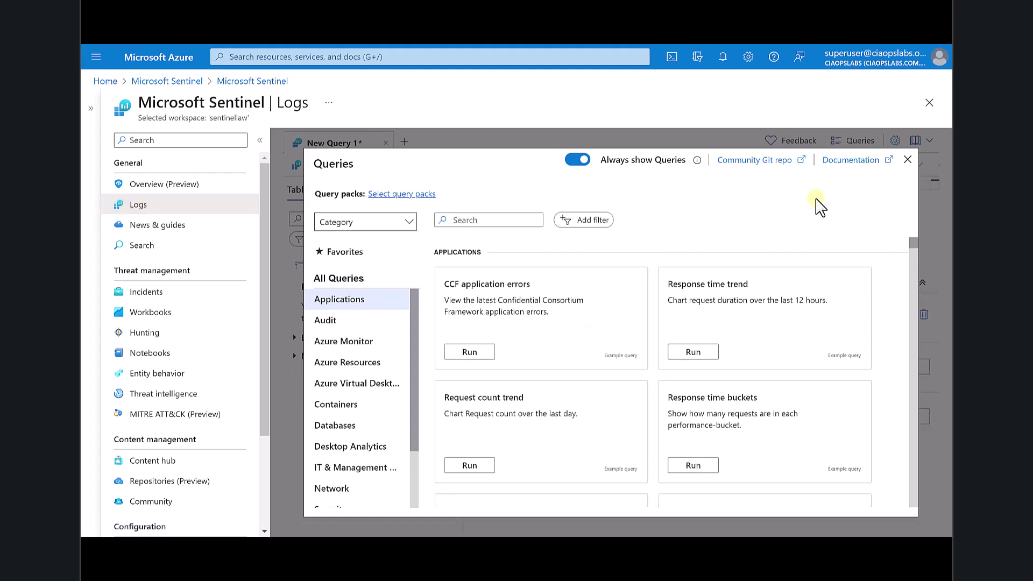
left_click(908, 160)
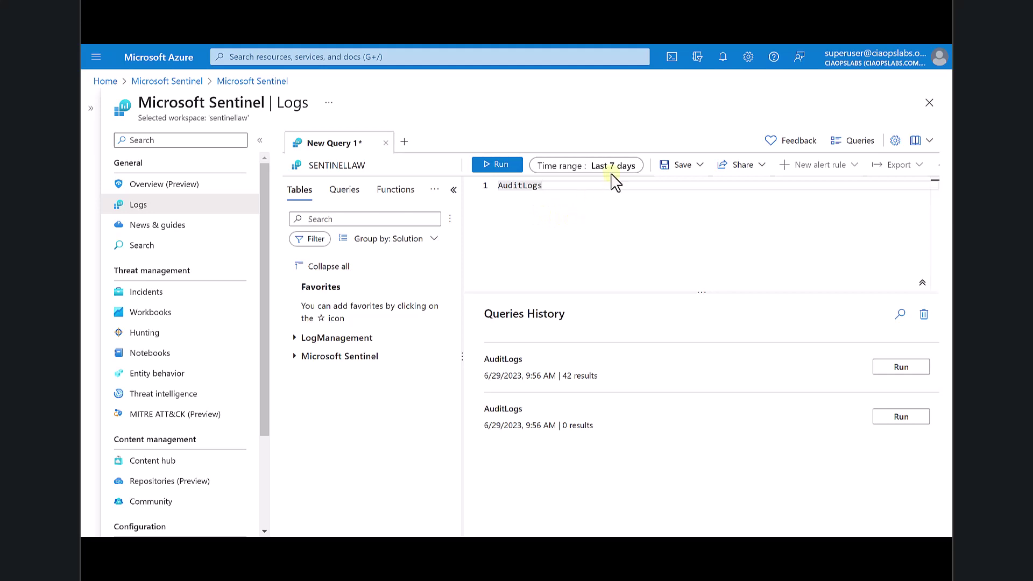
left_click(484, 169)
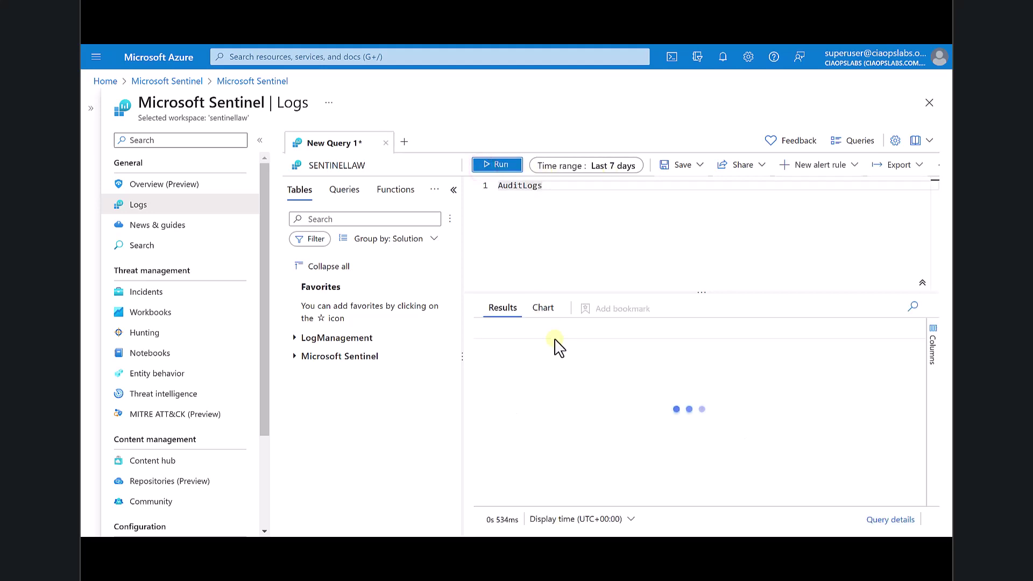
scroll(561, 397, "down", 2)
scroll(561, 397, "up", 2)
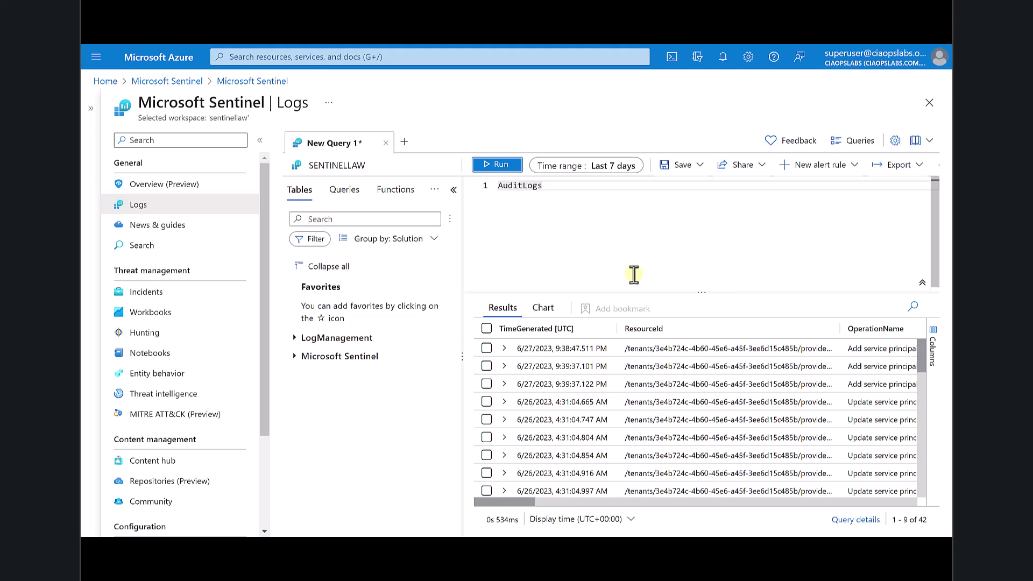
Step: Open the Sentinel settings at the pricing information, discarding the unsaved query edits
left_click(265, 501)
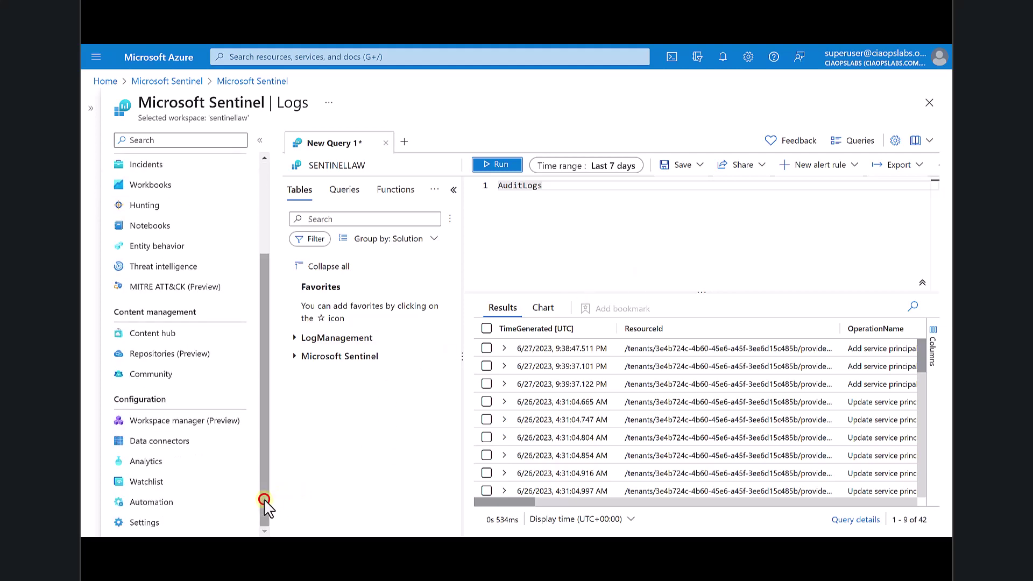
left_click(173, 517)
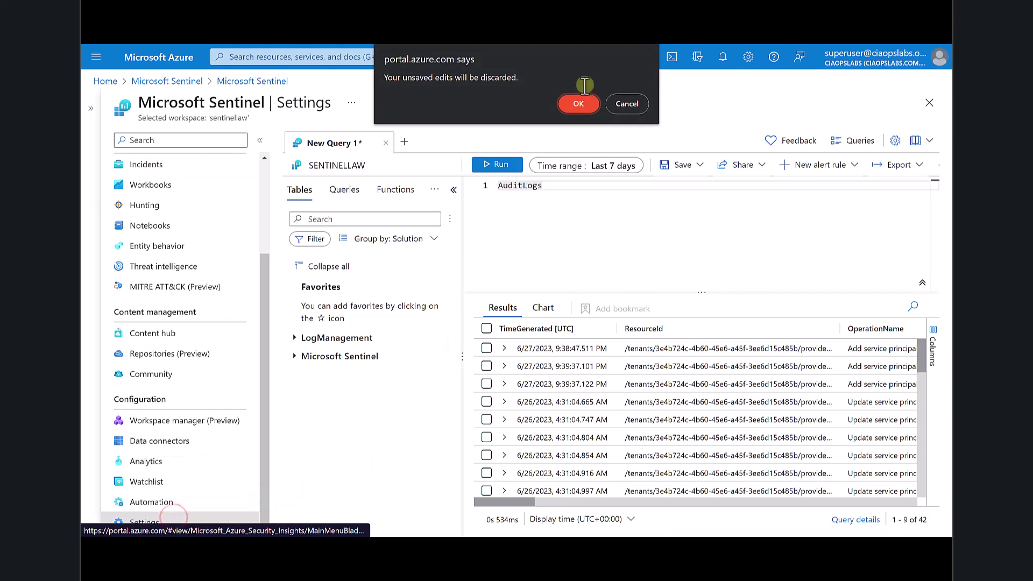
left_click(583, 103)
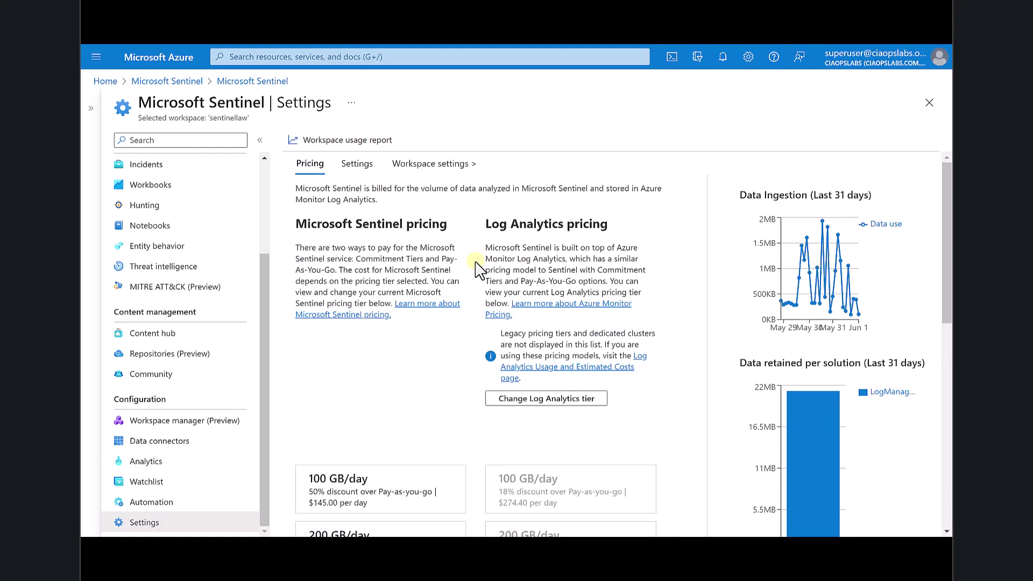
Step: Open the SENTINELLAW workspace settings and review the pay-as-you-go tier under Usage and estimated costs
left_click(433, 163)
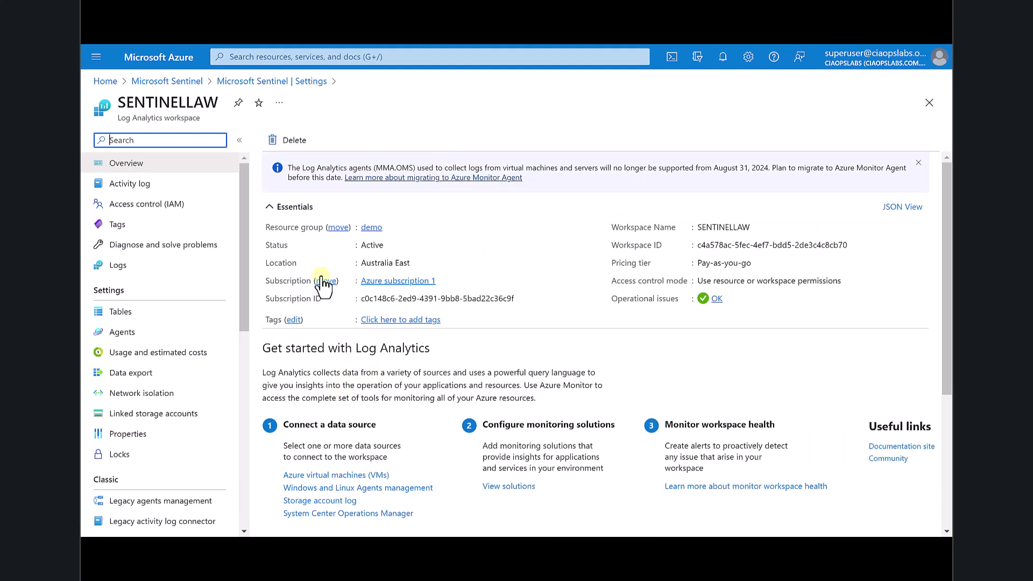
left_click(197, 362)
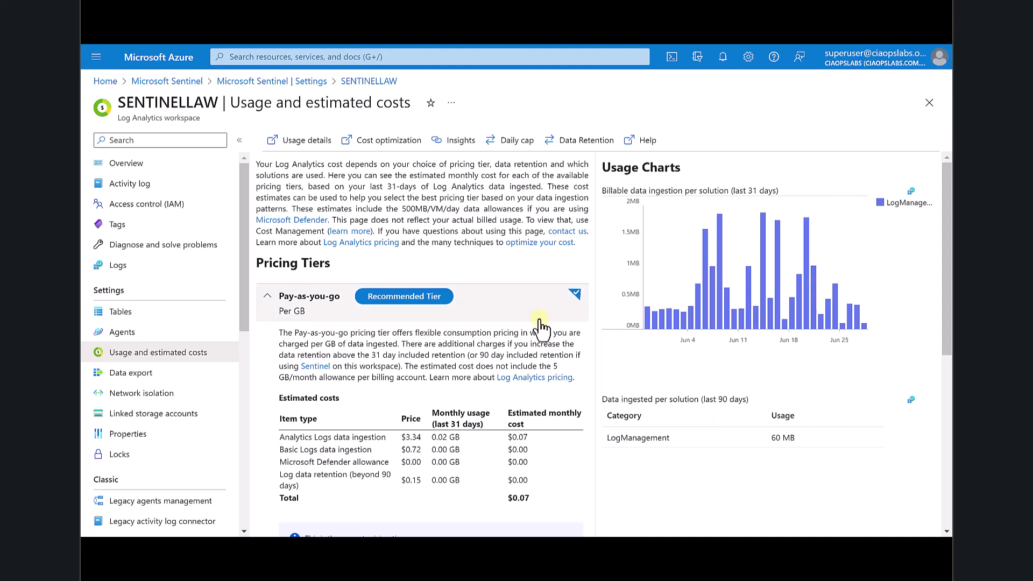
scroll(540, 327, "down", 1)
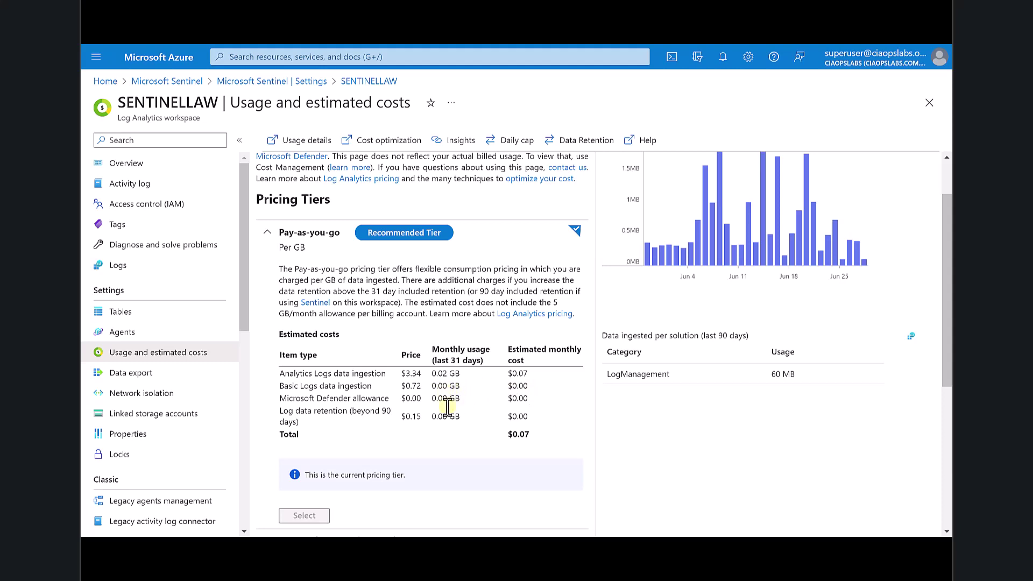
scroll(449, 411, "down", 1)
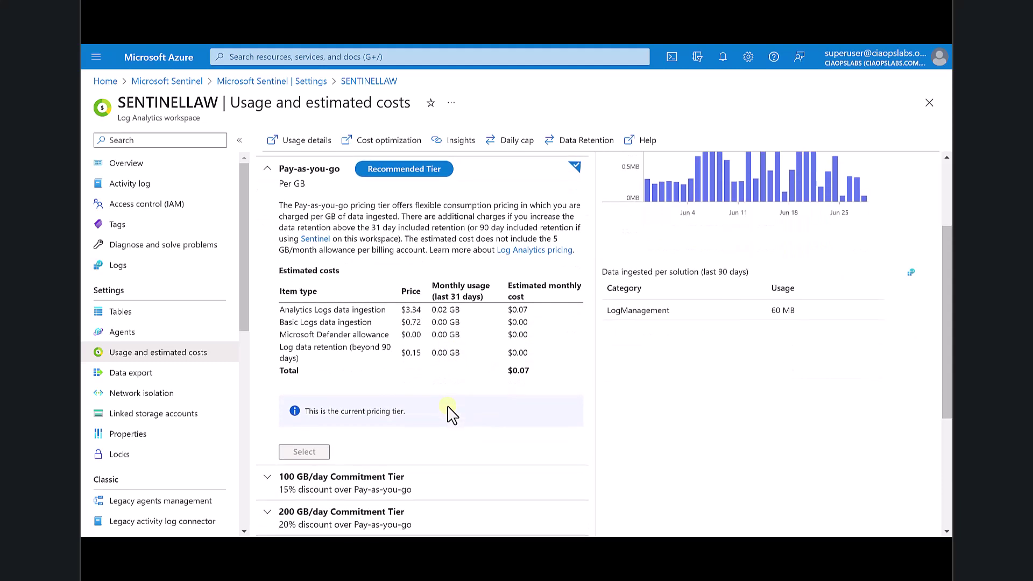
Step: Open the workspace's Data Retention settings and examine the note on retention for Application Insights data types
scroll(450, 414, "up", 2)
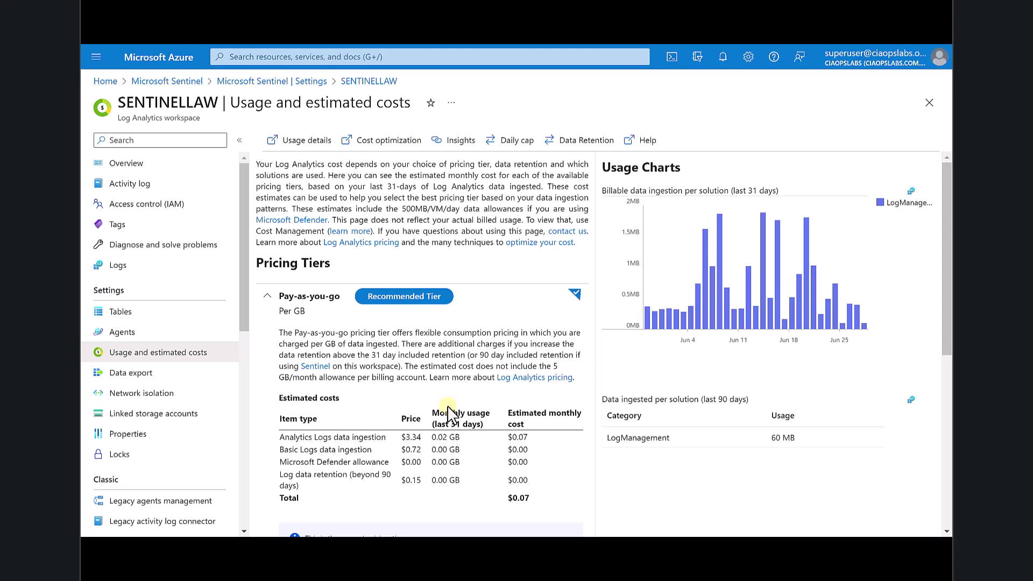
left_click(588, 140)
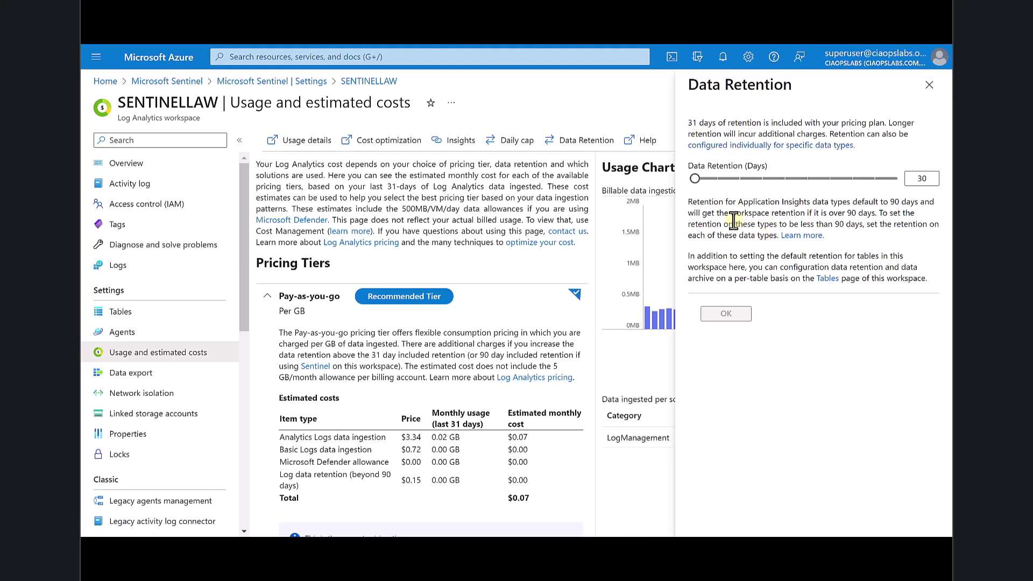
left_click_drag(691, 207, 875, 232)
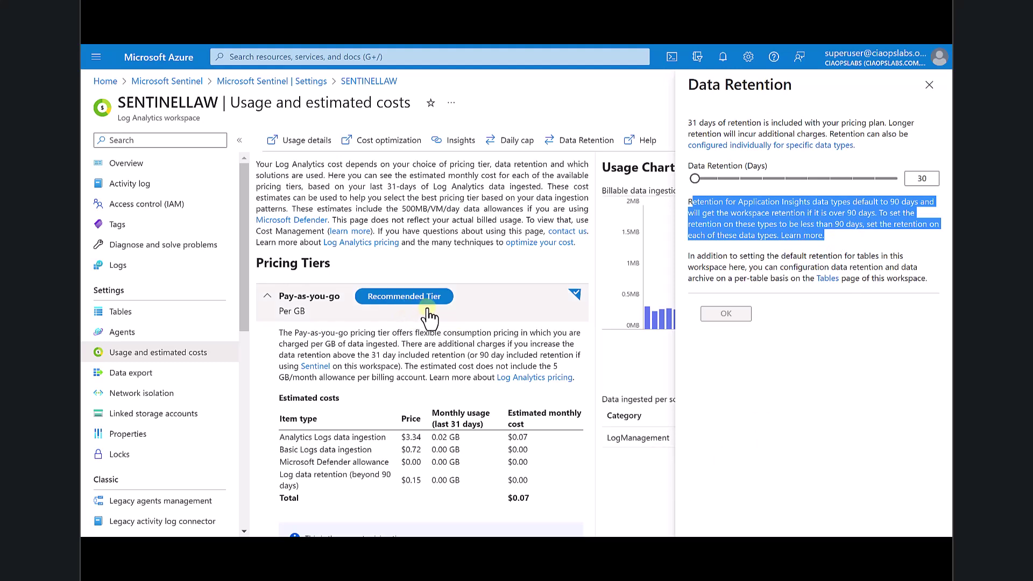
Step: Return to Microsoft Sentinel, open the SENTINELLAW workspace overview, and collapse the workspace list
left_click(188, 82)
left_click(173, 245)
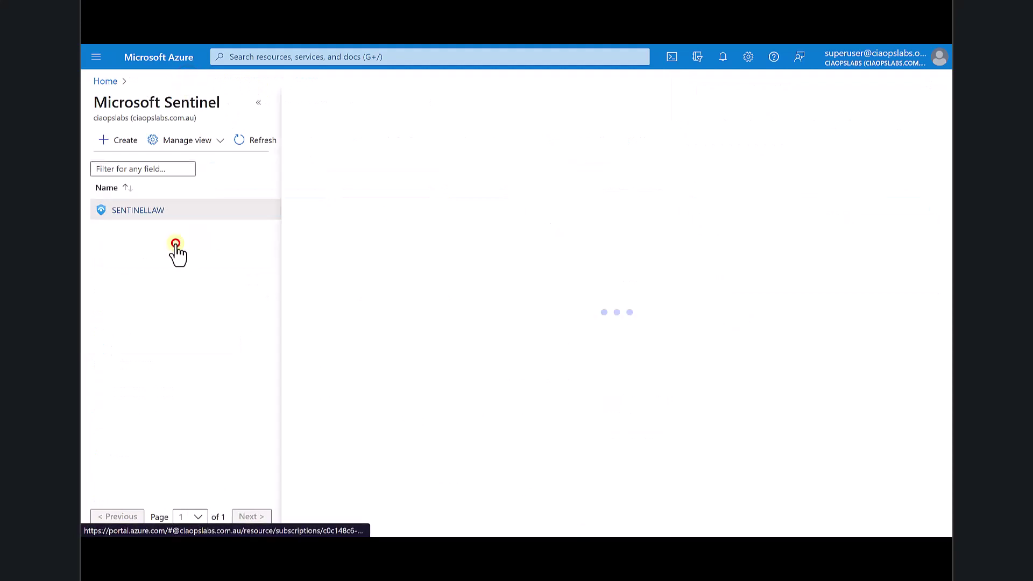
left_click(259, 102)
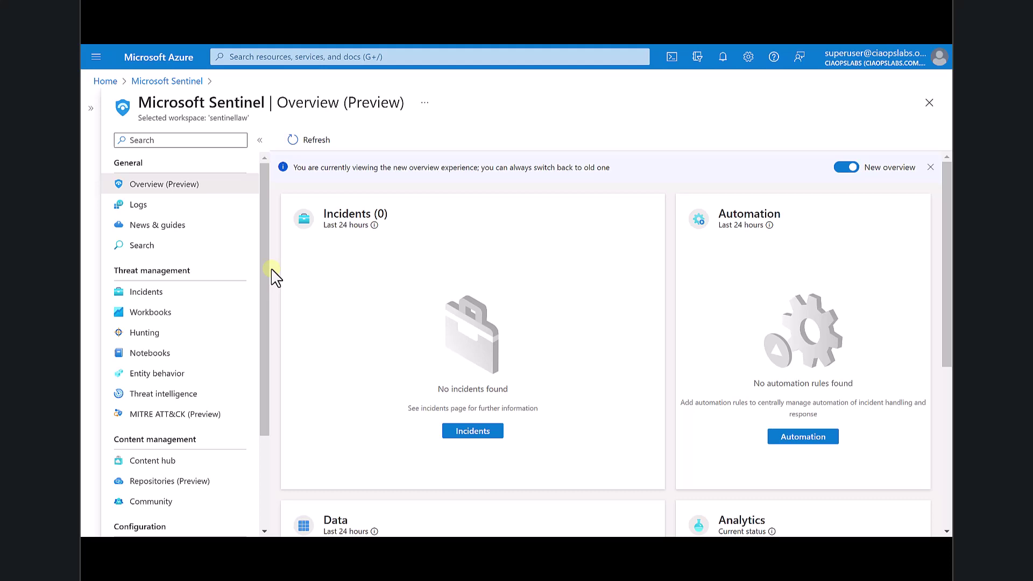
Step: Rerun the AuditLogs query over the last 7 days in the Sentinel logs and check the new alert rule options without creating one
left_click(152, 206)
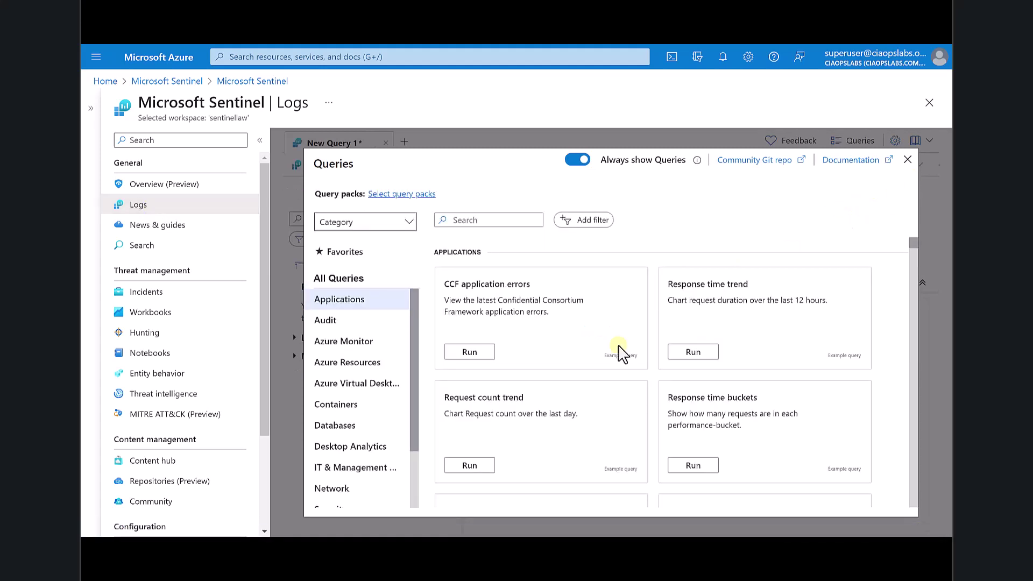
scroll(364, 365, "down", 2)
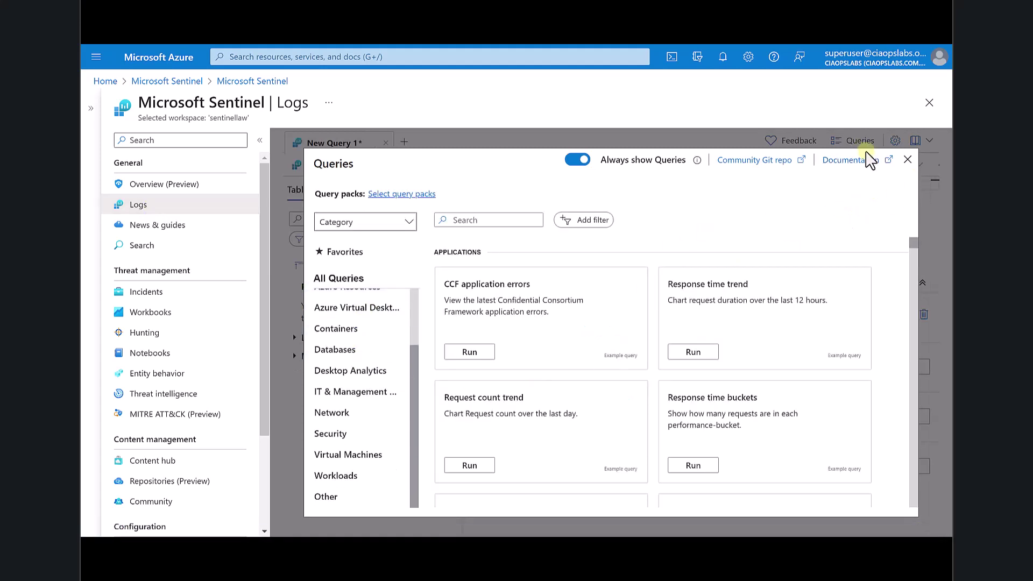
left_click(906, 160)
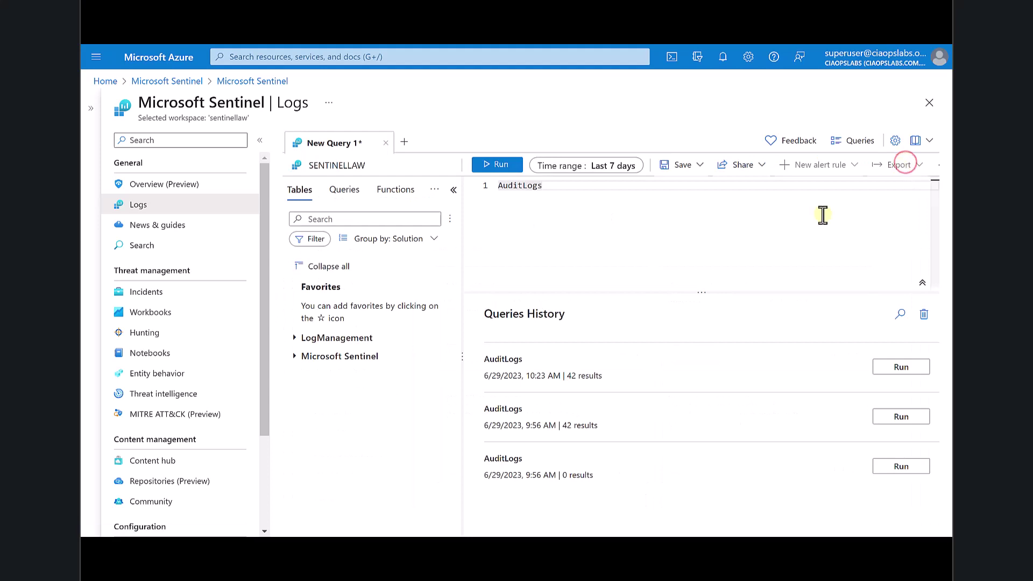
left_click(496, 167)
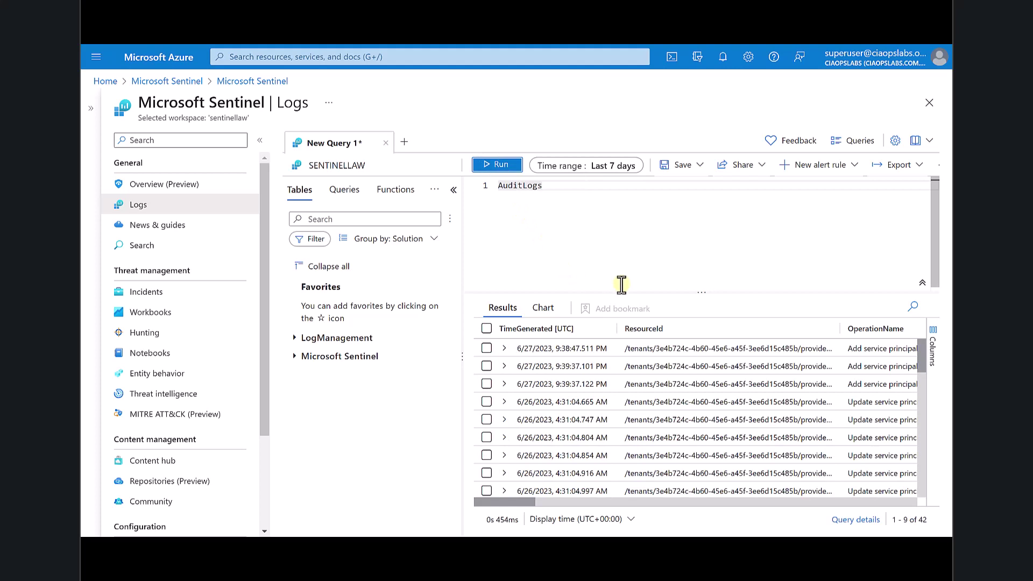
left_click(855, 165)
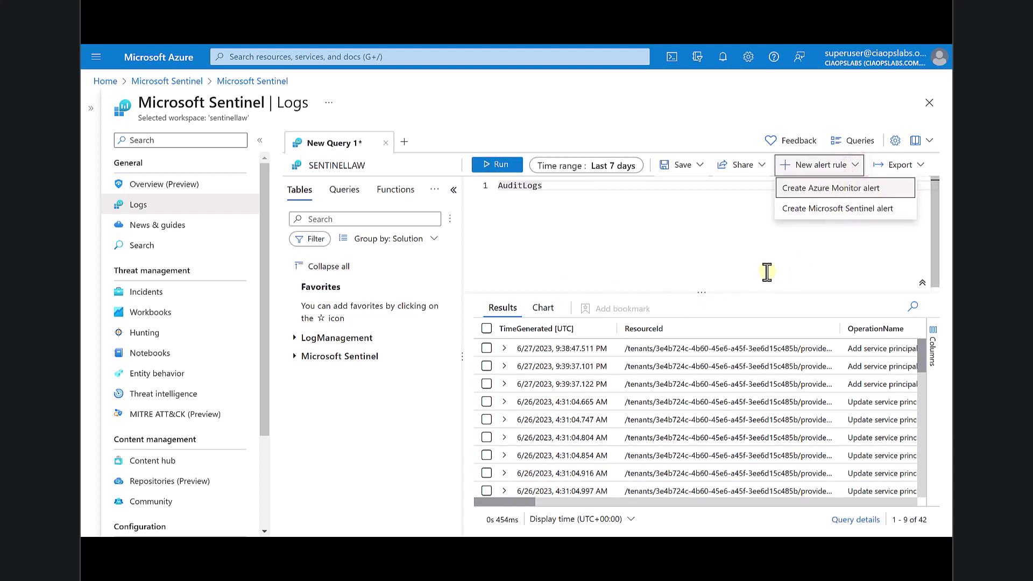
left_click(692, 248)
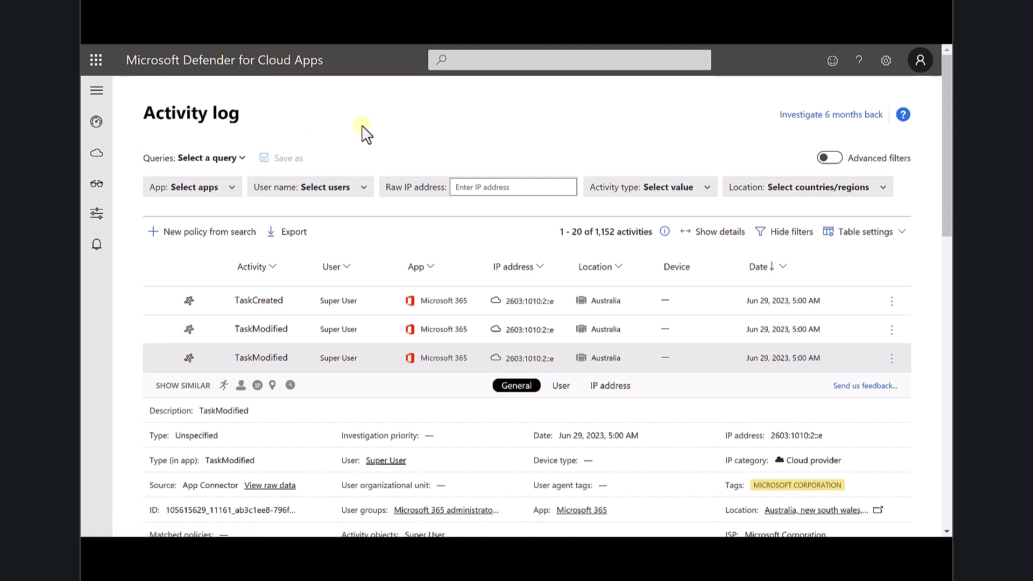
Step: Switch to Microsoft Defender for Cloud Apps and review the activity log and the available Investigate pages
scroll(364, 134, "down", 2)
scroll(363, 134, "up", 2)
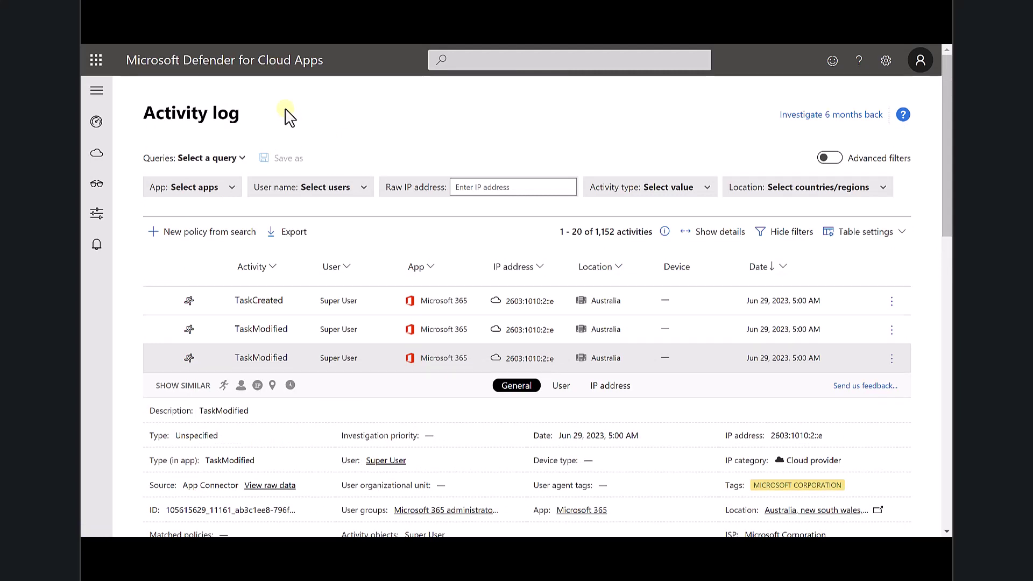
mouse_move(96, 185)
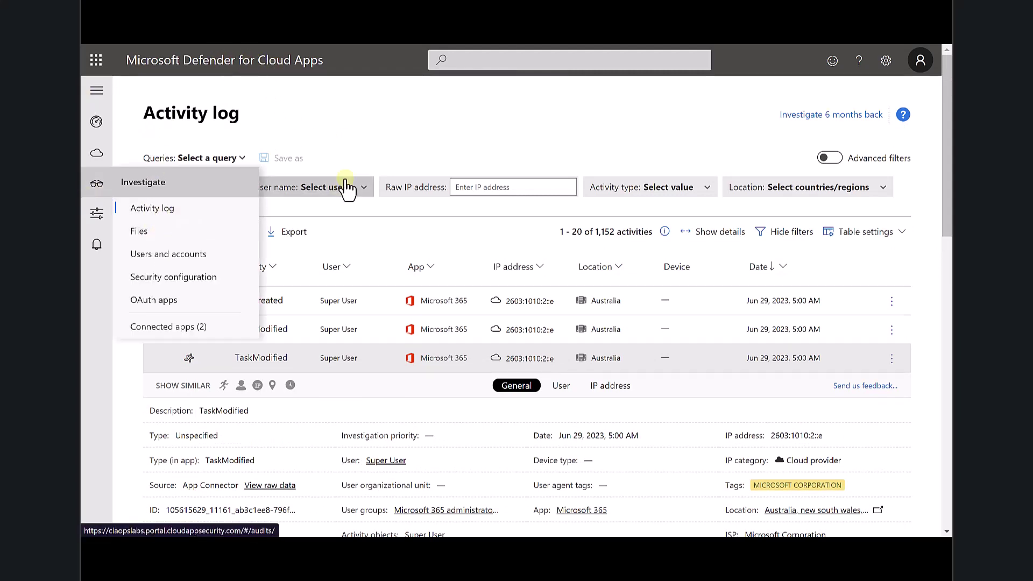
left_click(383, 129)
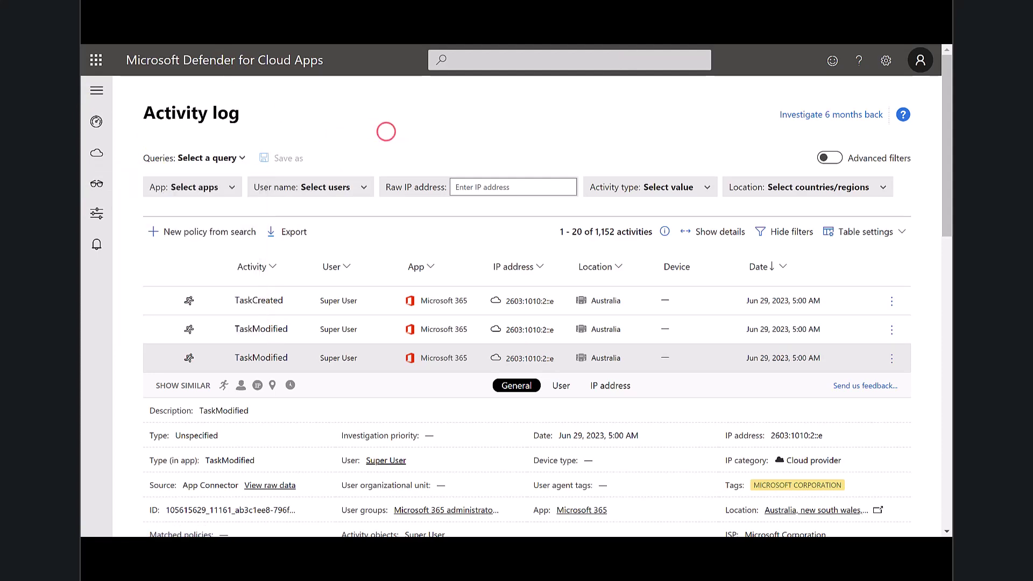